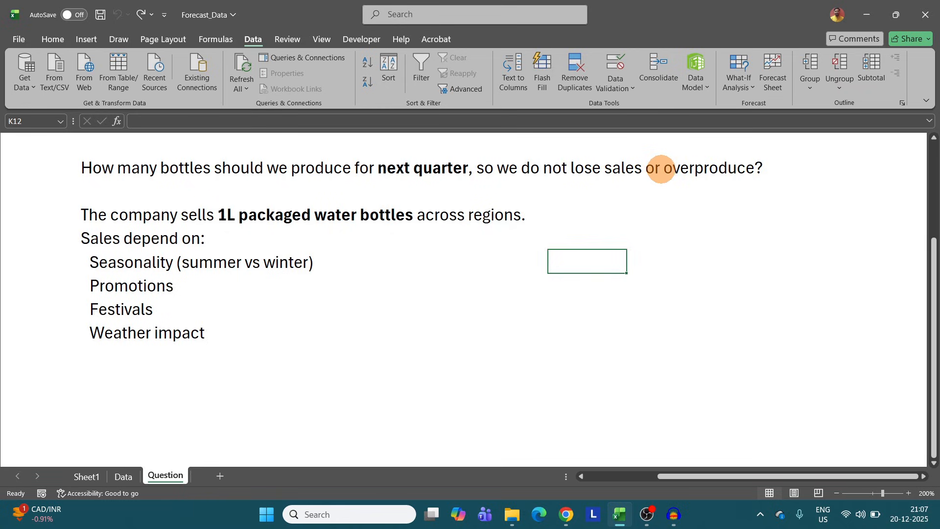
Review the production question and the listed sales factors on the Question sheet.
left_click_drag(659, 166, 713, 163)
left_click(564, 171)
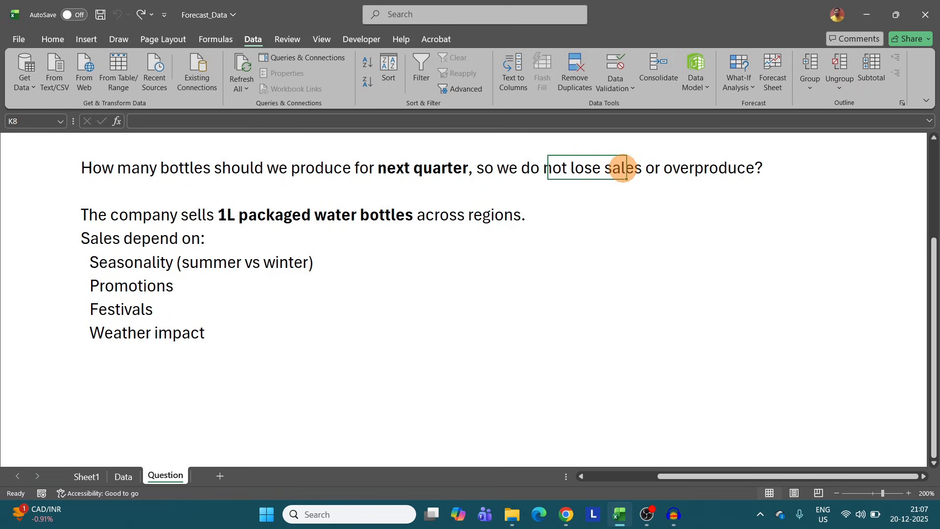
left_click_drag(91, 210, 291, 335)
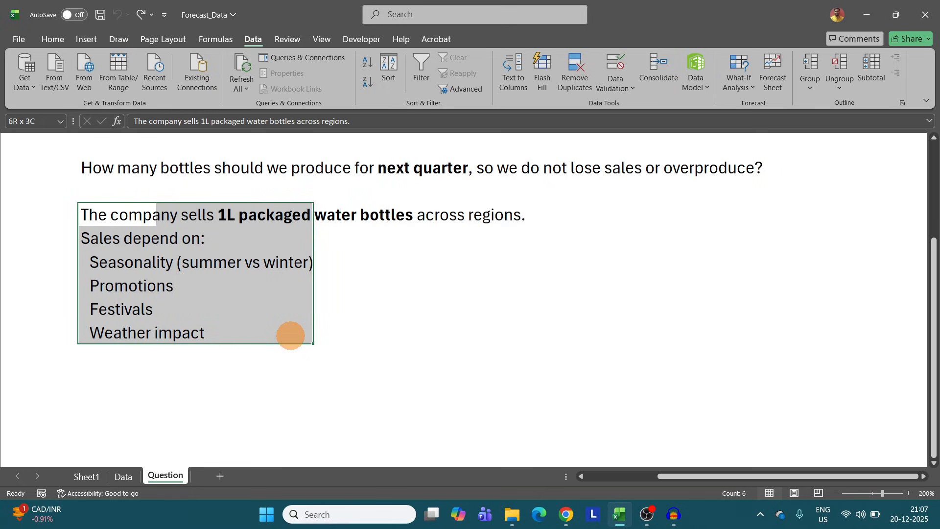
left_click_drag(290, 336, 291, 335)
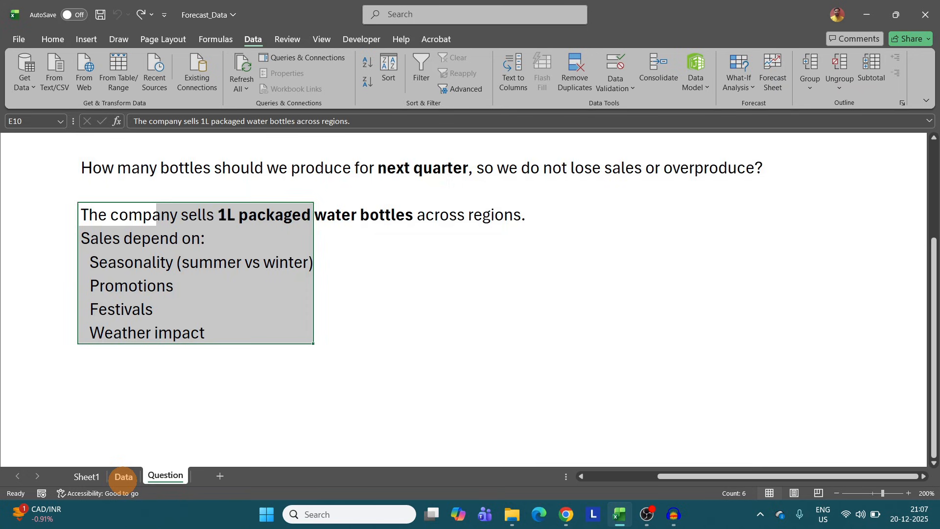
Examine the monthly sales records on the Data sheet, including the rows with stock-out days and the months covered.
left_click(123, 476)
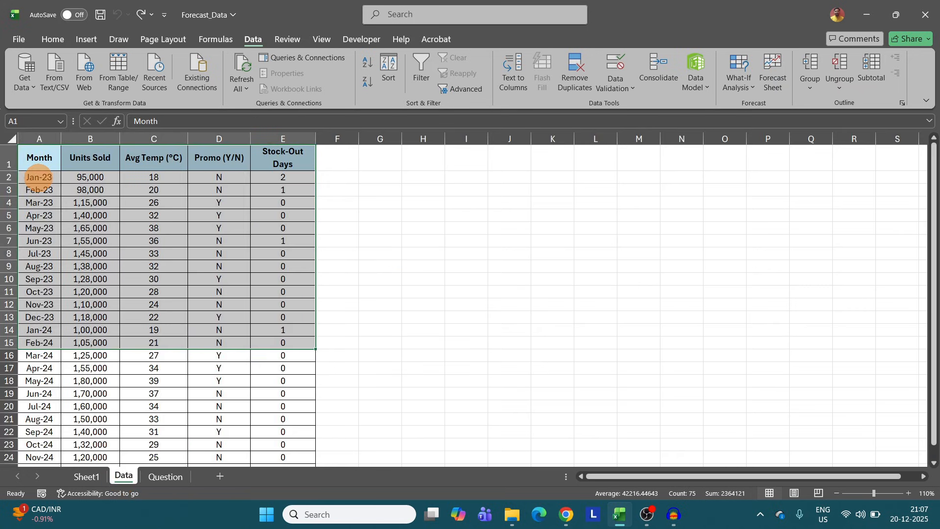
left_click_drag(39, 178, 299, 178)
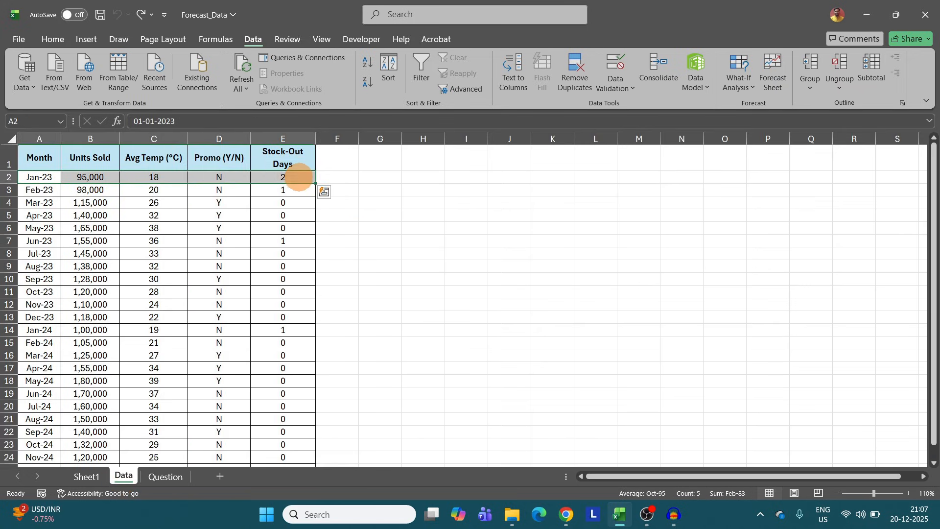
left_click(299, 177)
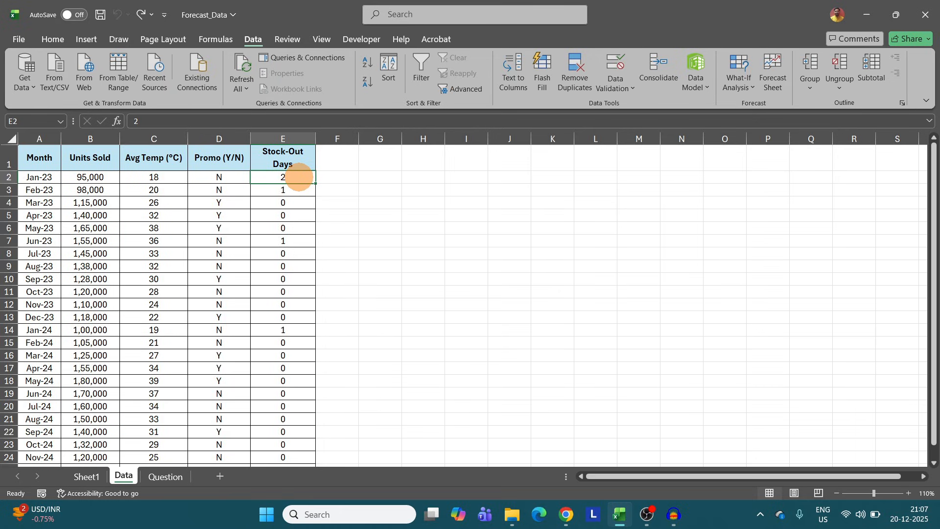
left_click_drag(39, 190, 280, 189)
left_click(279, 188)
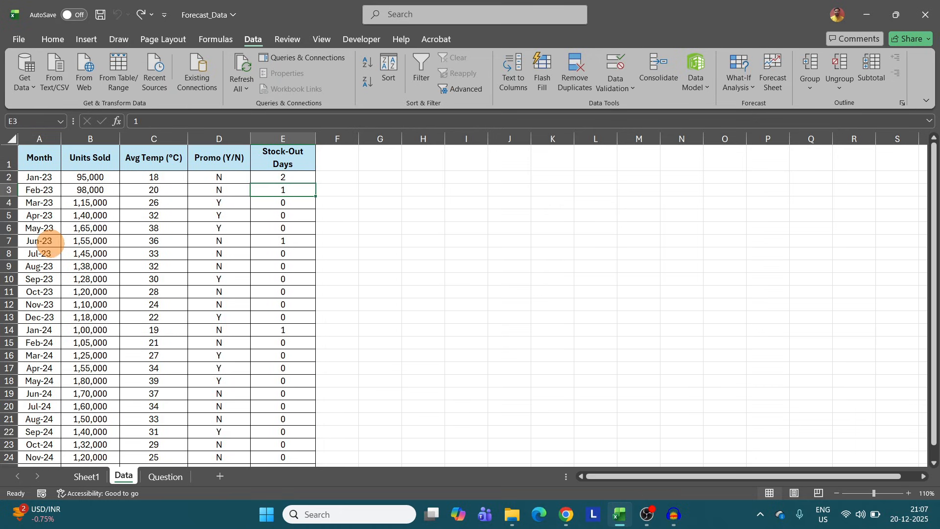
left_click_drag(44, 242, 283, 240)
left_click_drag(47, 332, 283, 329)
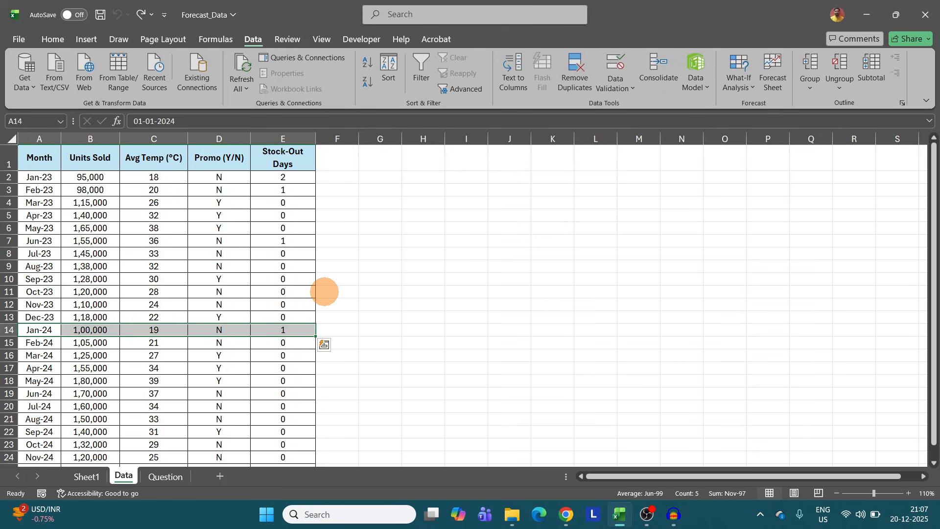
left_click_drag(284, 178, 299, 267)
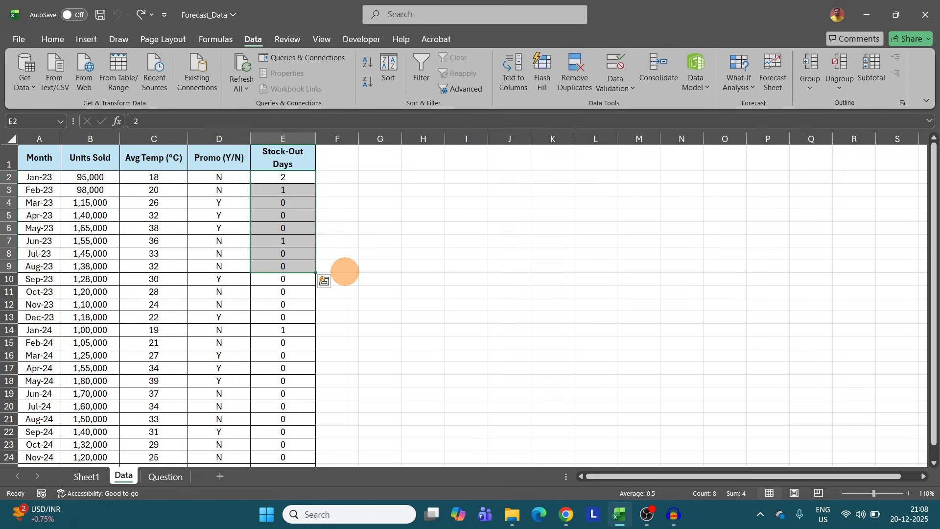
scroll(345, 271, "down", 2)
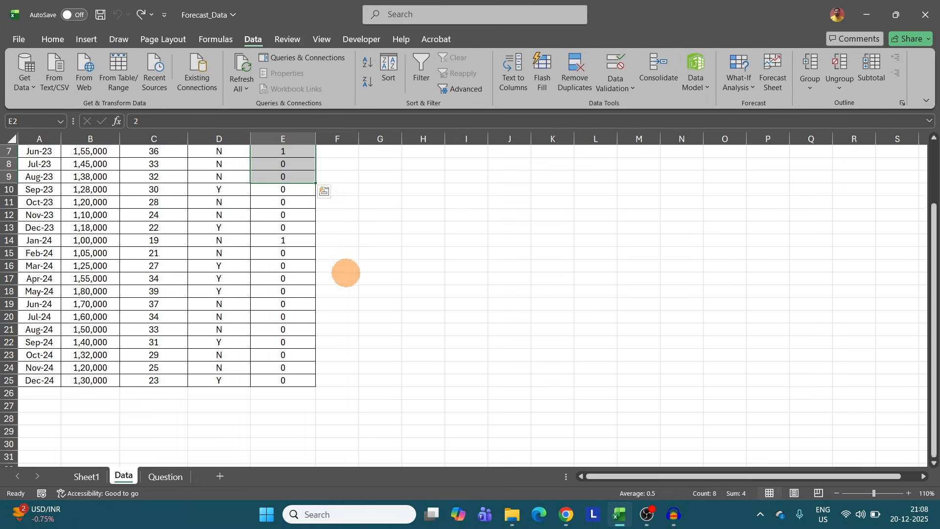
scroll(189, 300, "up", 2)
left_click(39, 178)
left_click_drag(39, 177, 40, 368)
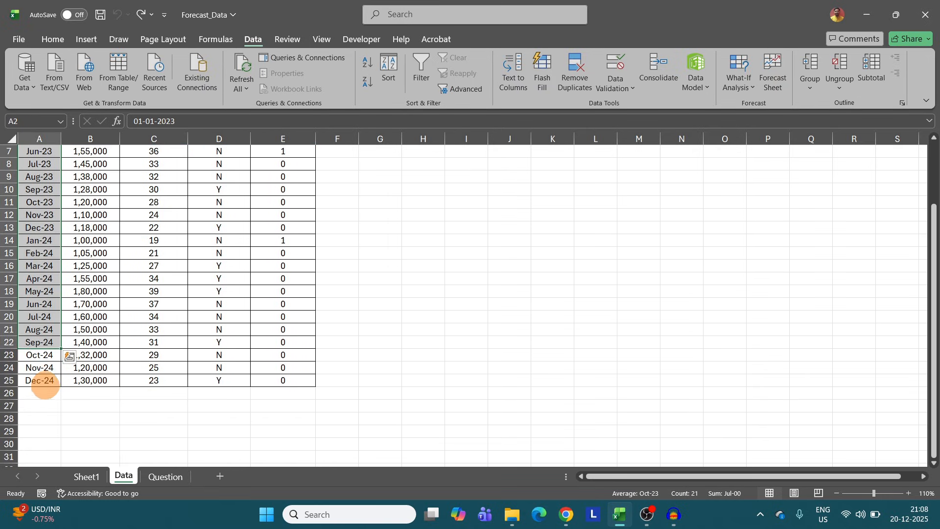
Extend the Month column below Dec-24 with the months Jan-25 through Jun-25.
left_click(38, 379)
scroll(128, 360, "up", 2)
scroll(131, 359, "down", 1)
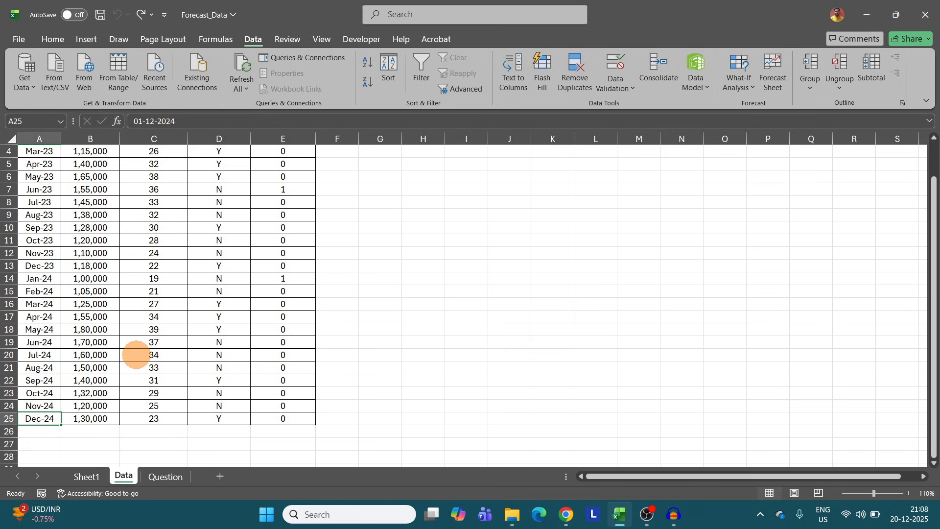
scroll(136, 355, "down", 1)
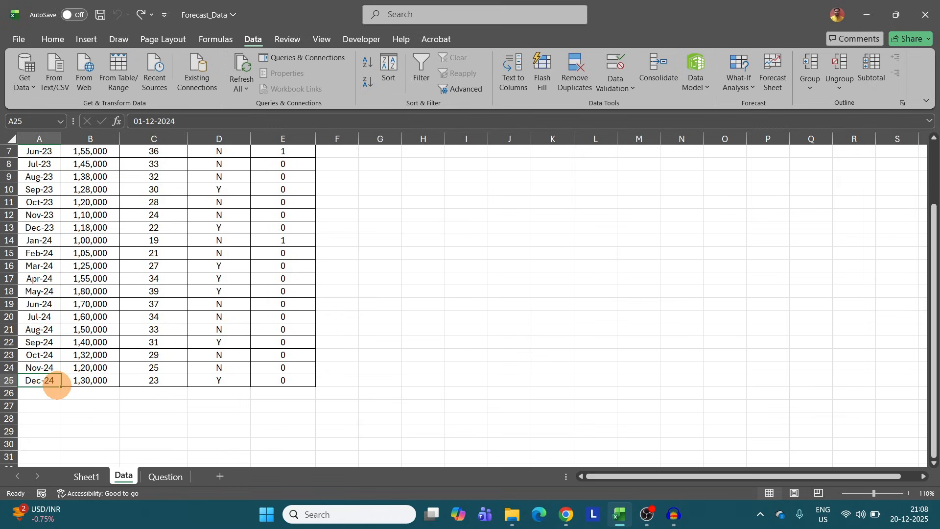
left_click_drag(61, 386, 65, 455)
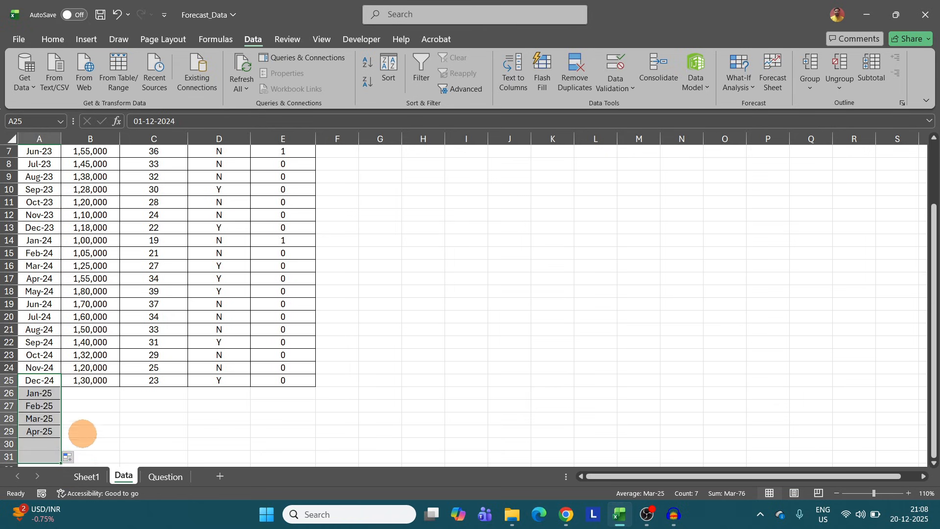
scroll(79, 431, "down", 2)
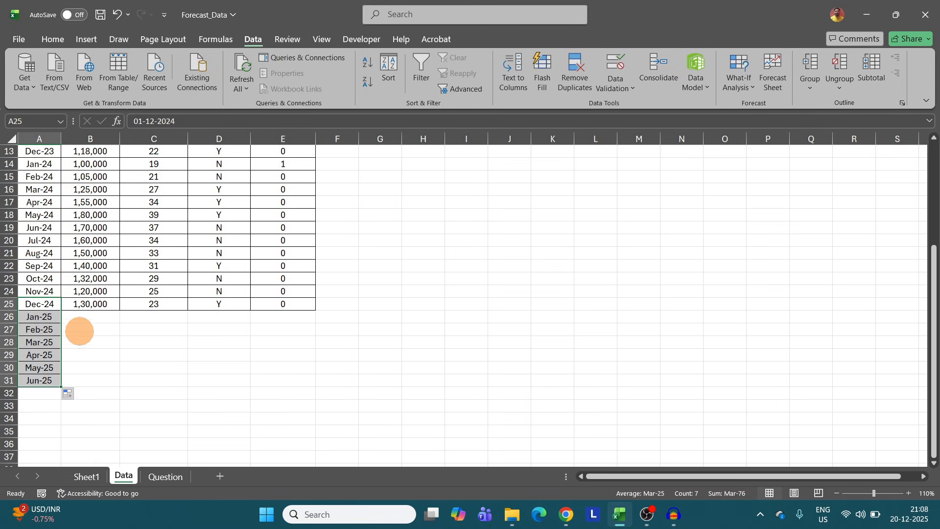
Forecast the Jan-25 units sold in B26 with =FORECAST.ETS(A26,B2:B25,A2:A25).
left_click(87, 317)
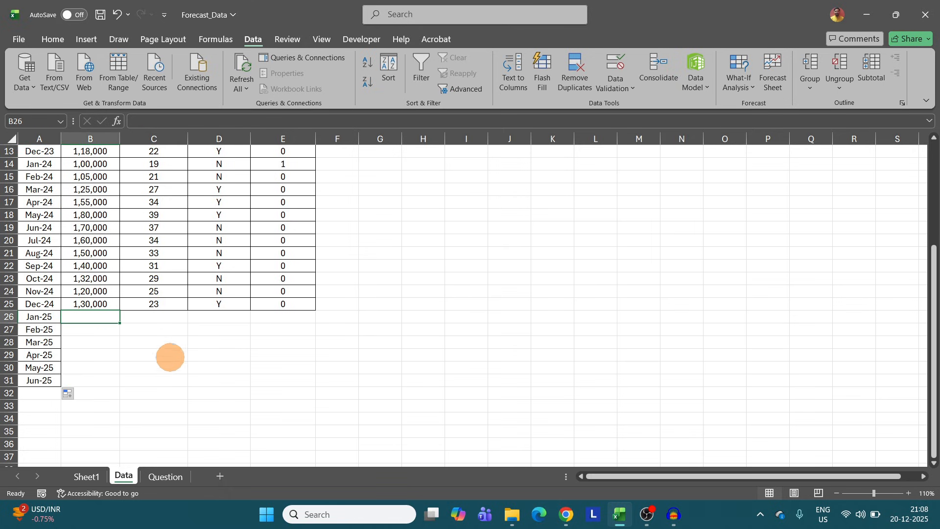
scroll(173, 367, "up", 1)
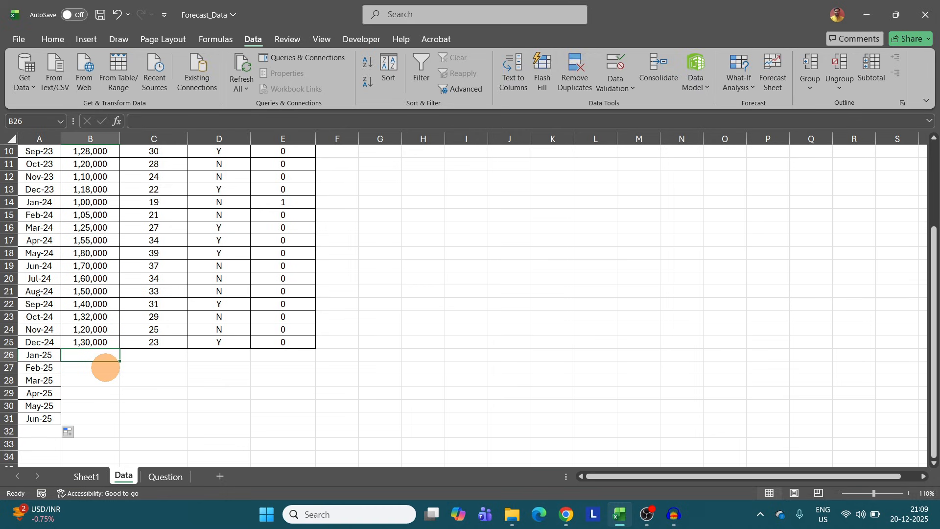
type("=for")
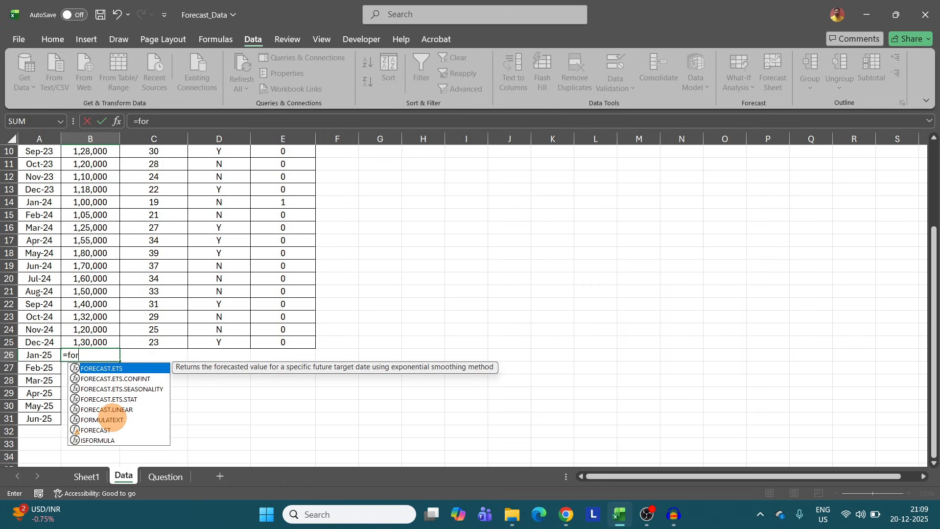
key("Tab")
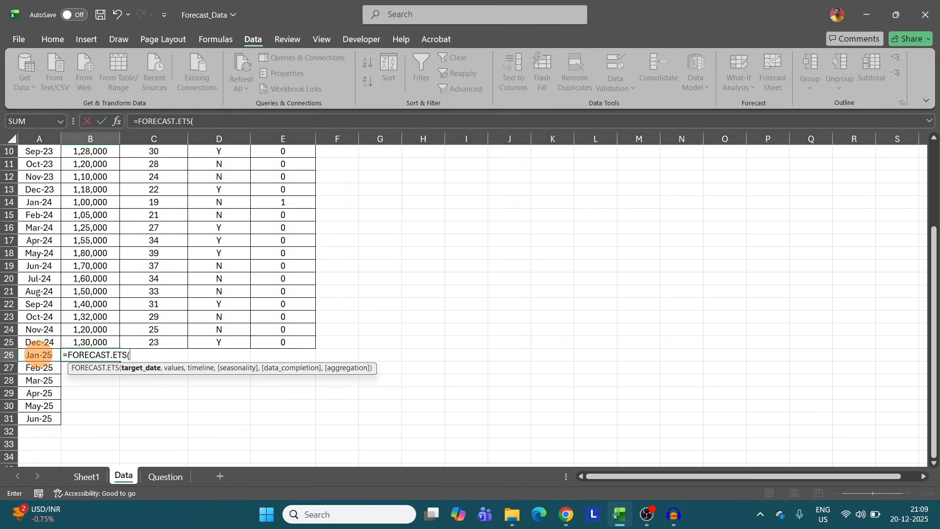
left_click(40, 355)
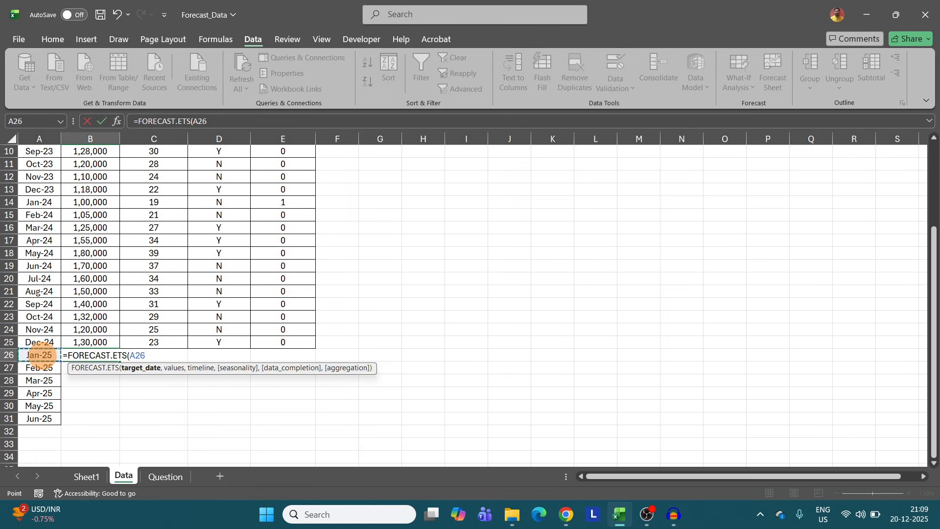
type(",")
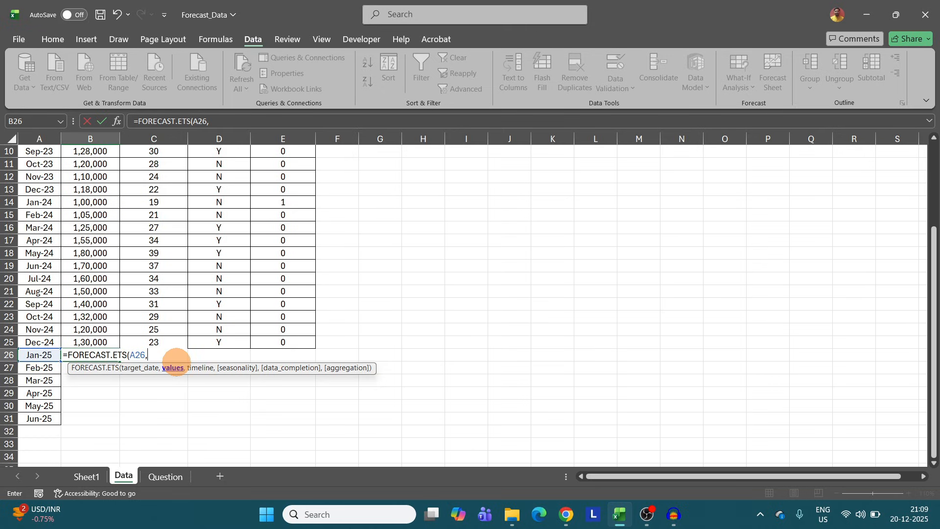
scroll(146, 318, "up", 3)
left_click_drag(90, 177, 73, 417)
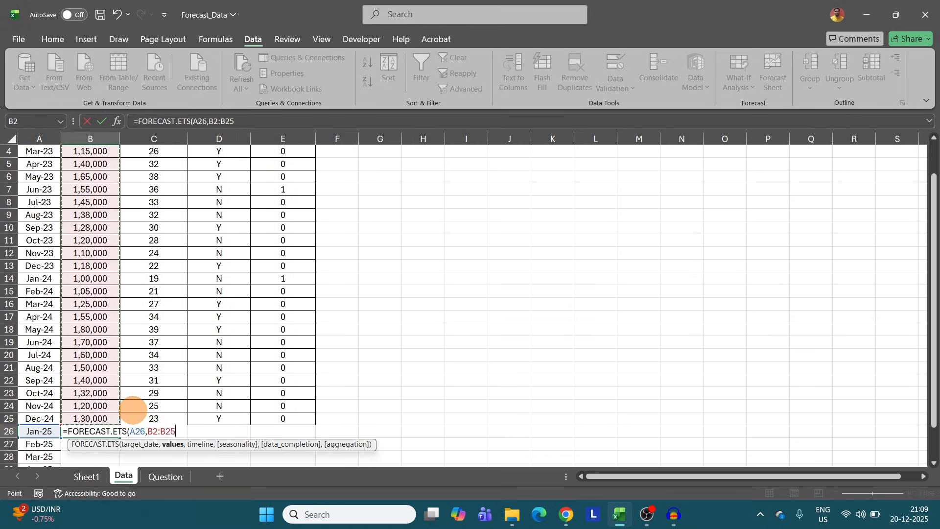
type(",")
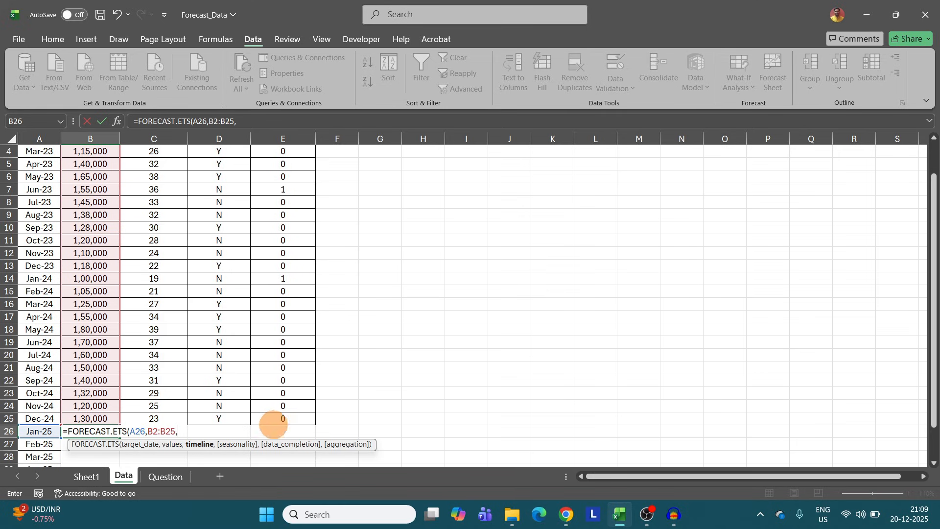
scroll(191, 357, "up", 1)
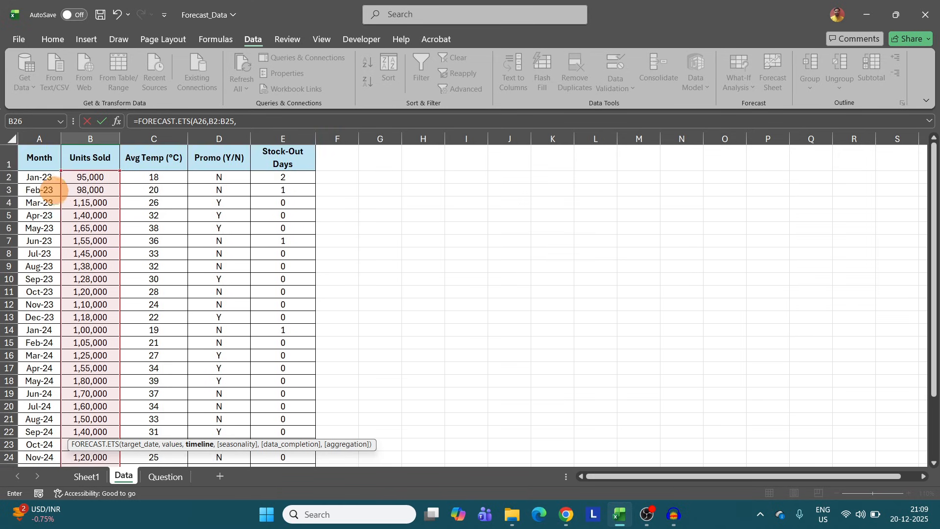
left_click_drag(41, 177, 41, 418)
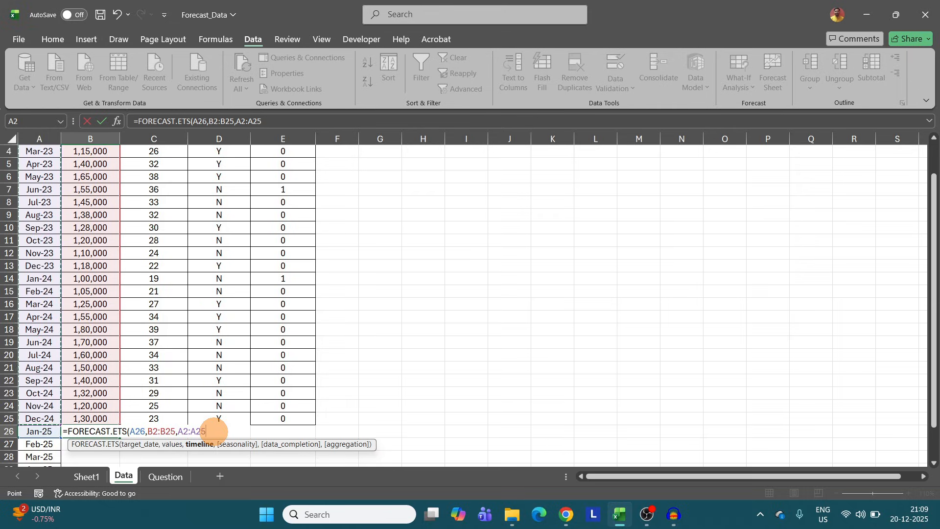
type(")")
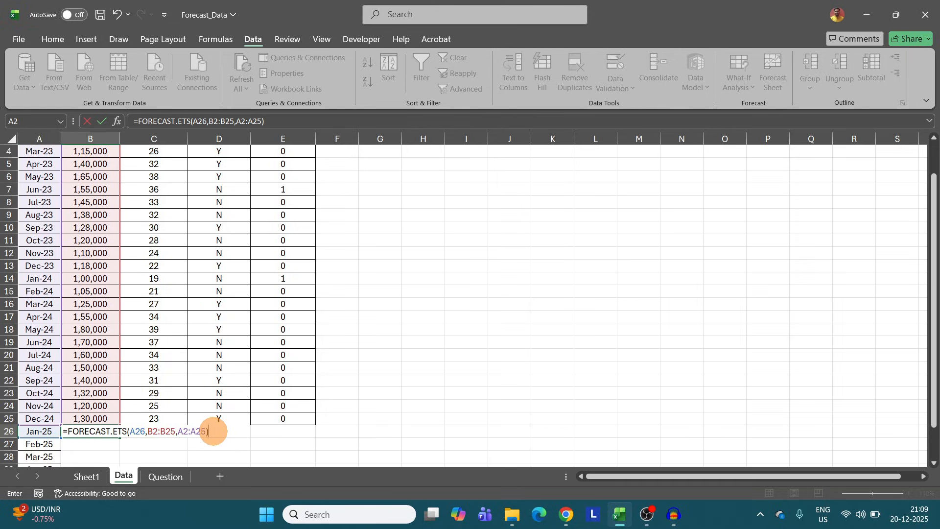
key("Return")
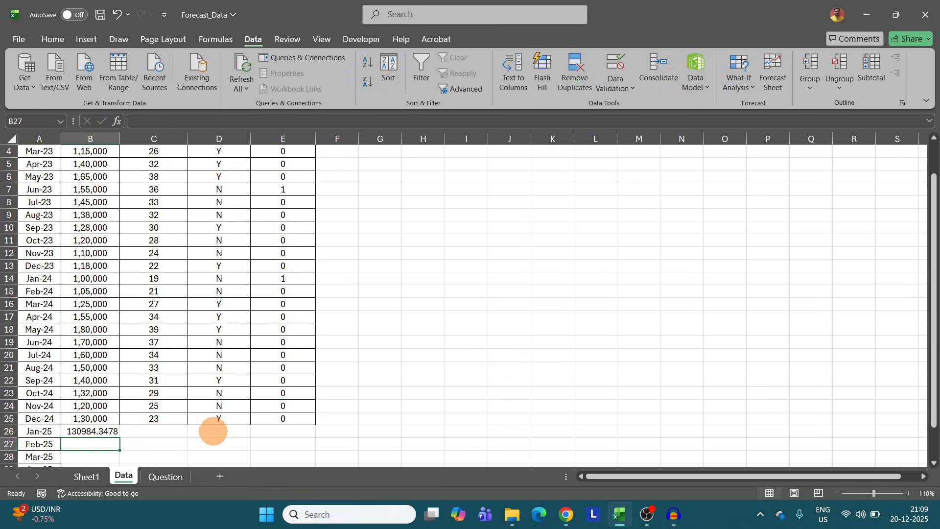
Format the Jan-25 forecast in B26 with the comma number style.
scroll(143, 329, "down", 1)
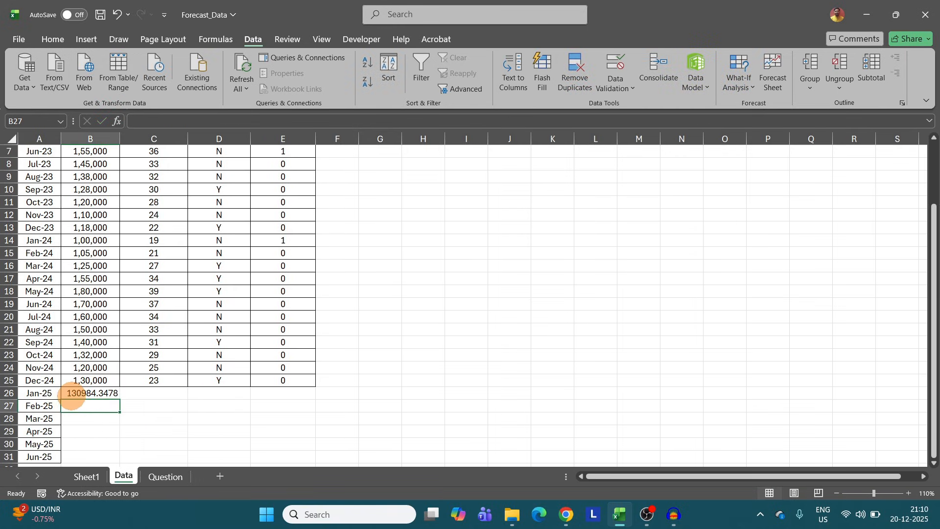
left_click(73, 393)
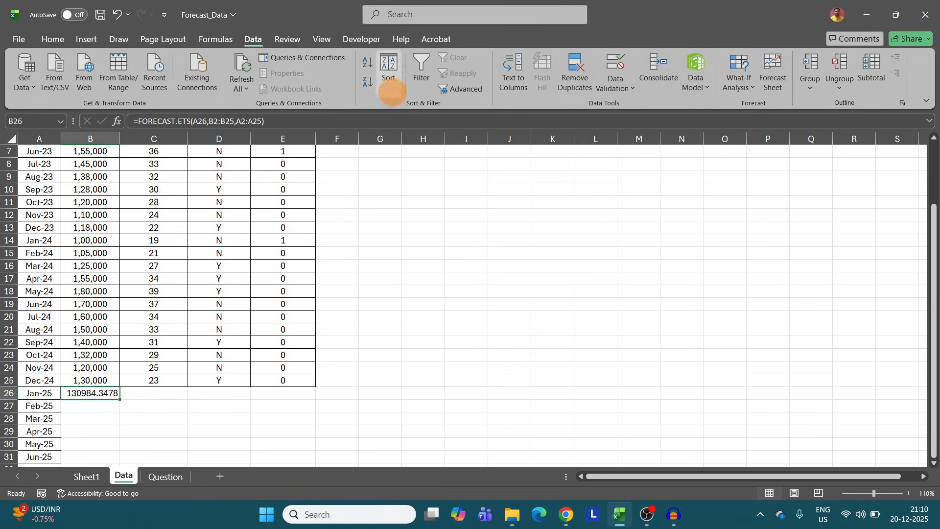
left_click(57, 39)
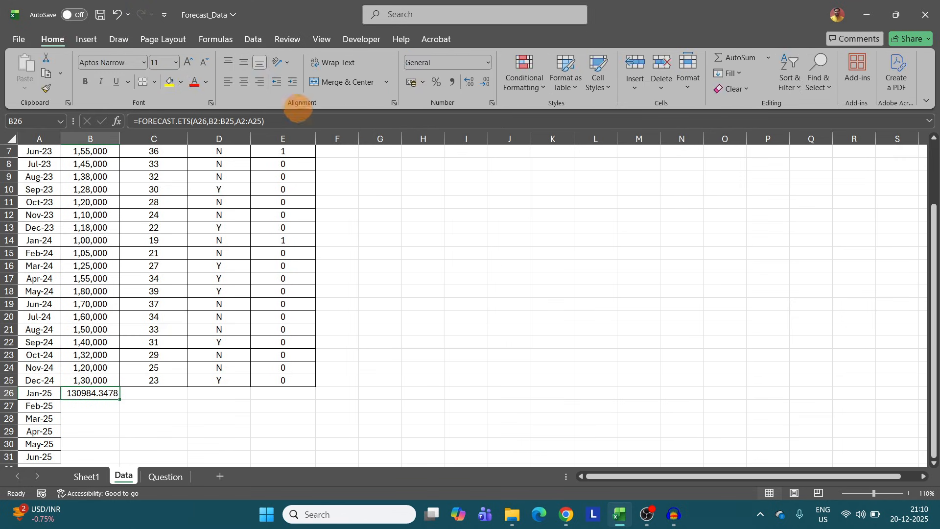
left_click(451, 81)
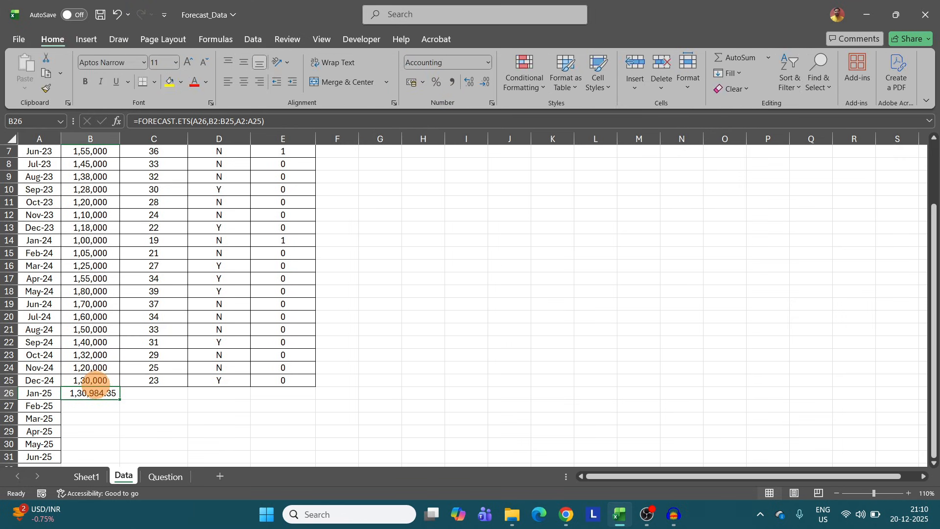
Fill the forecast formula from B26 down to B31 for Feb-25 through Jun-25 and review the forecast rows.
scroll(109, 399, "down", 1)
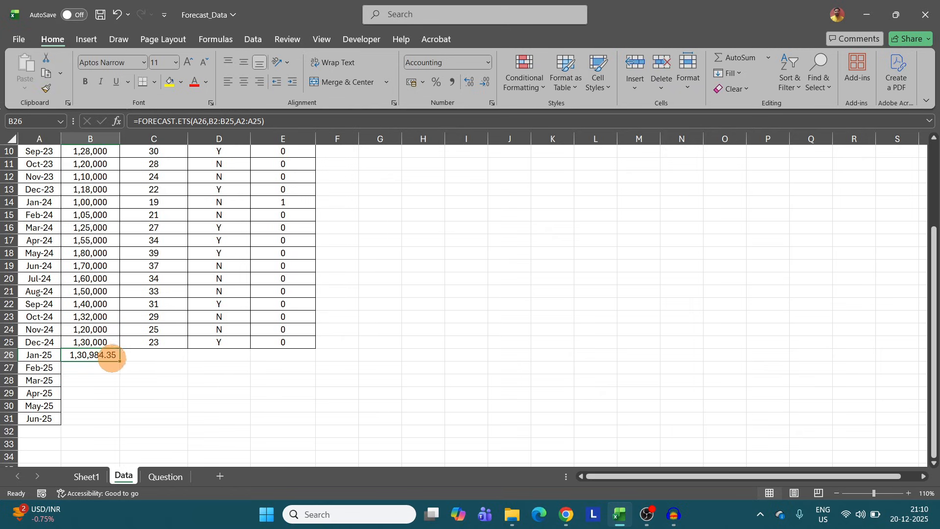
left_click_drag(118, 360, 118, 420)
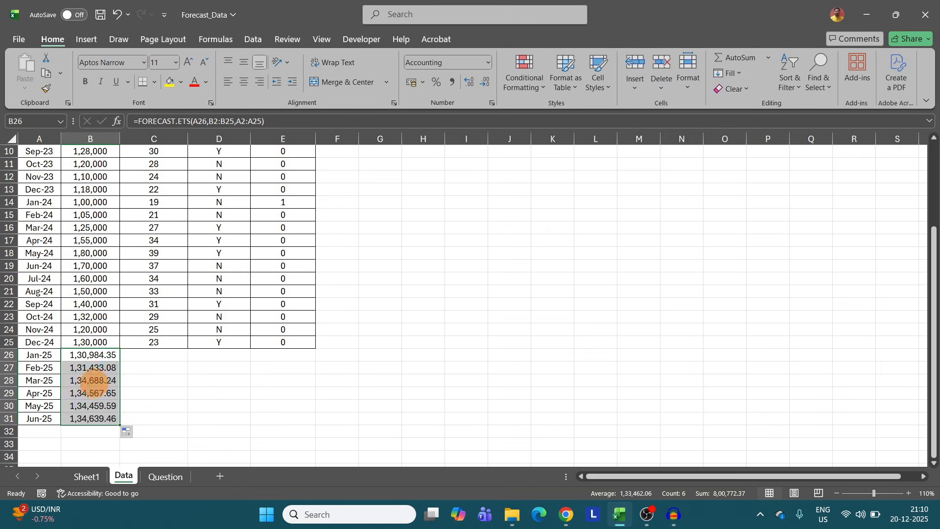
left_click_drag(38, 355, 91, 418)
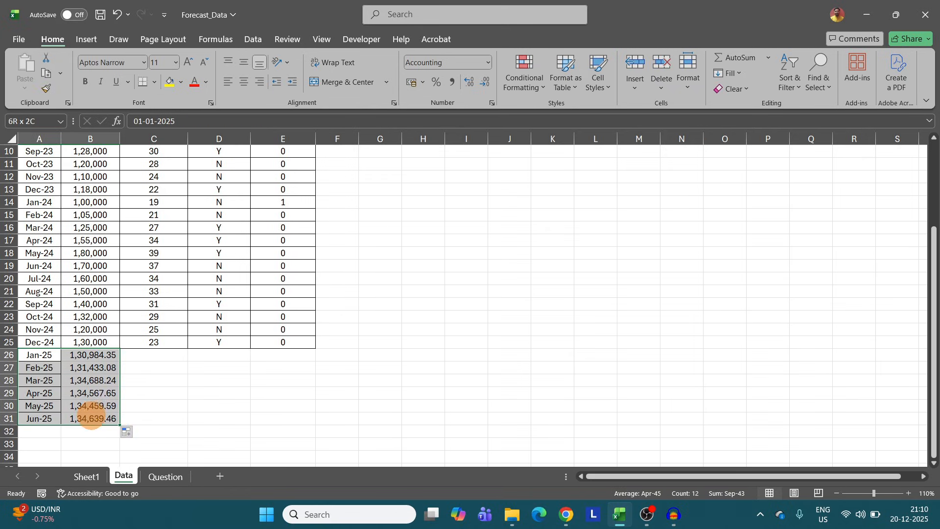
left_click_drag(96, 352, 102, 418)
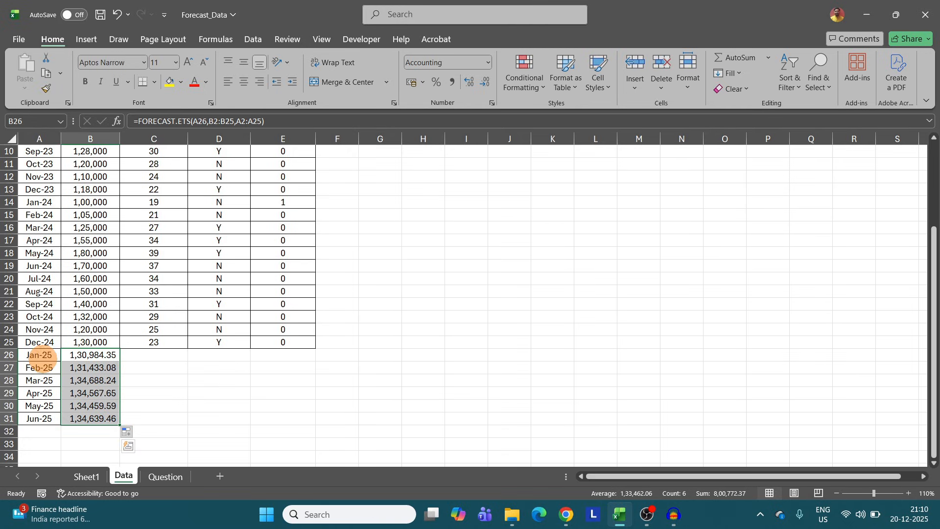
Select the historical Month and Units Sold data in A1:B25 and start a Forecast Sheet from it.
left_click_drag(38, 355, 105, 419)
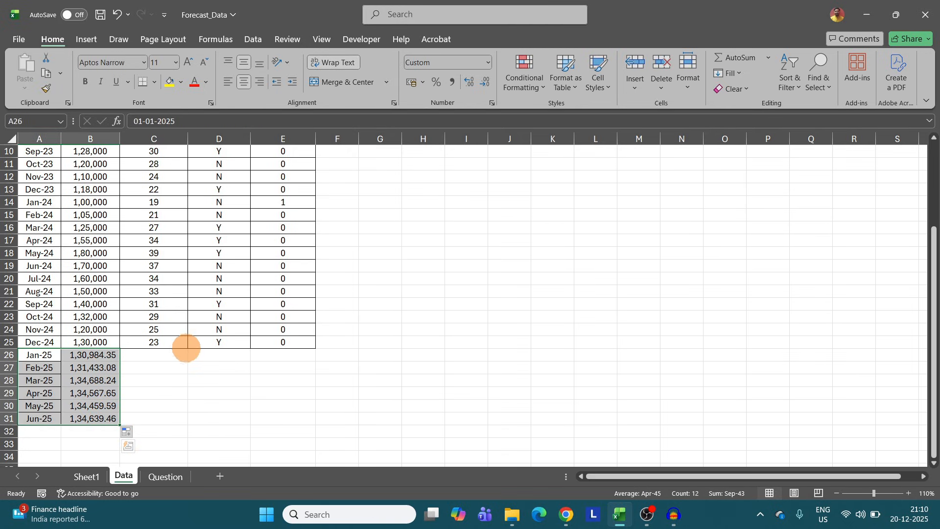
scroll(187, 349, "up", 3)
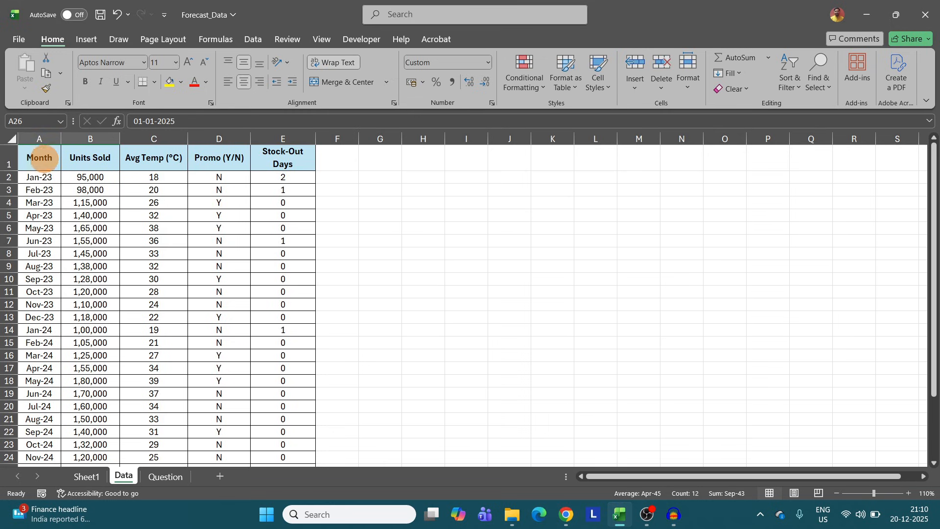
left_click_drag(36, 157, 100, 368)
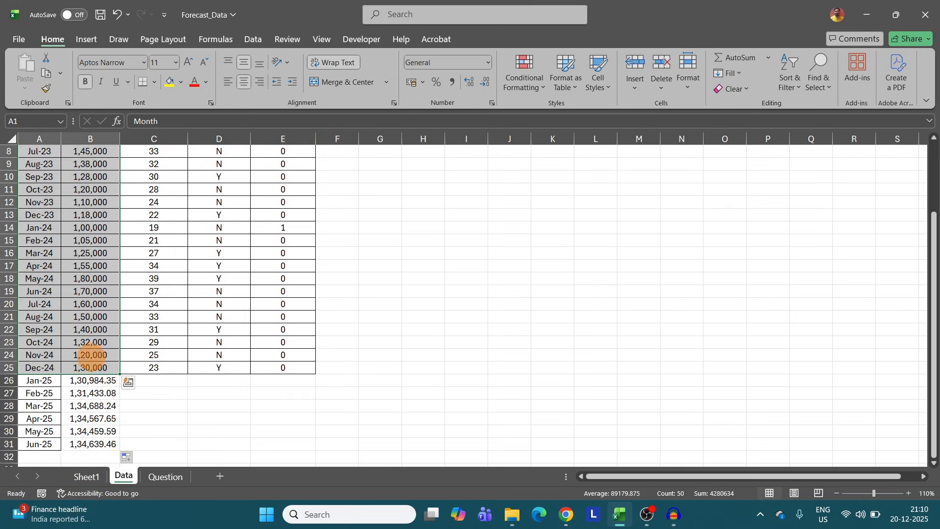
scroll(101, 340, "up", 1)
scroll(96, 339, "up", 2)
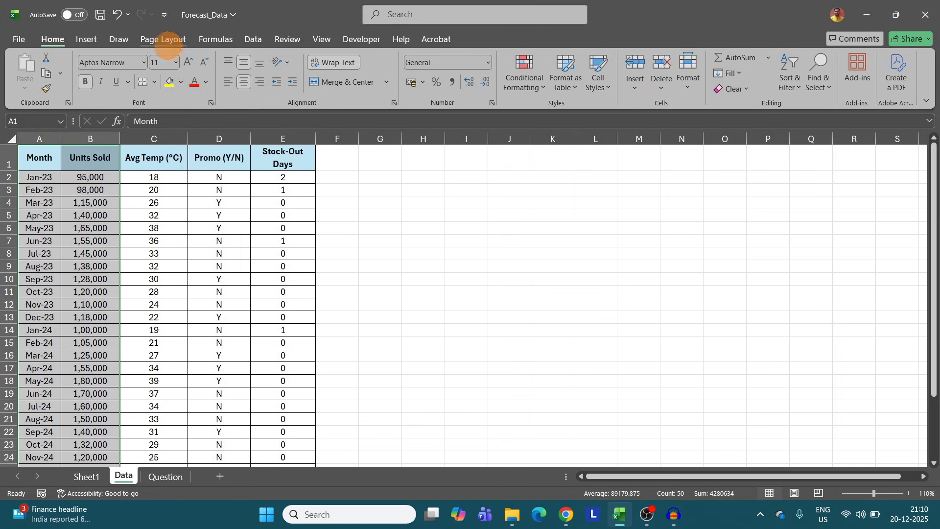
key("ctrl")
key("ctrl")
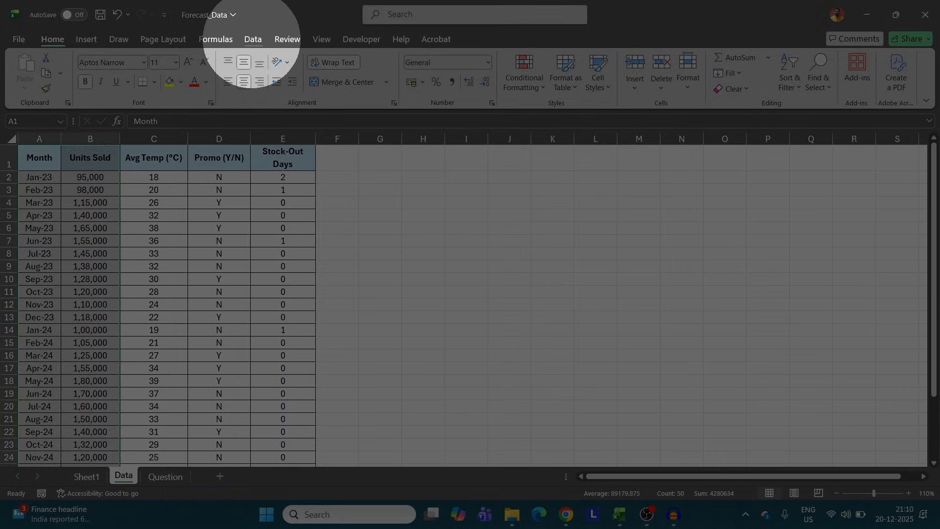
left_click(253, 39)
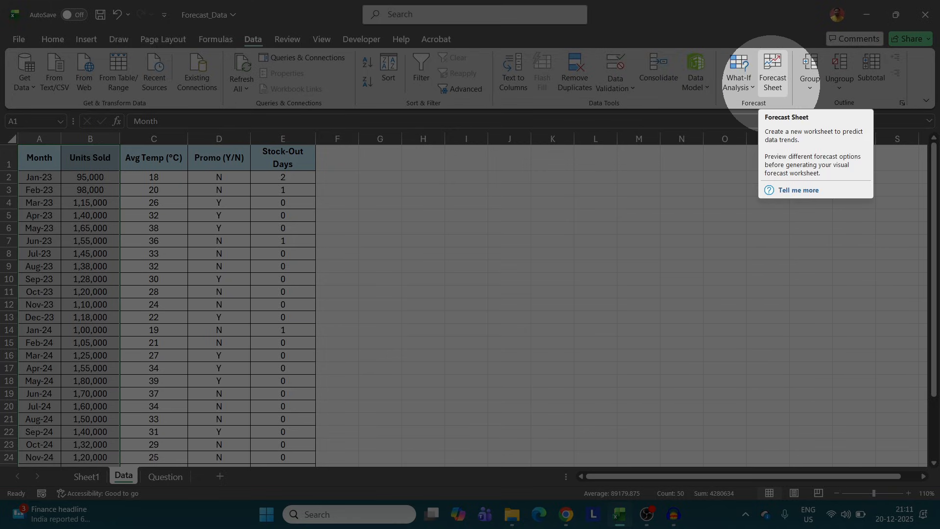
left_click(772, 82)
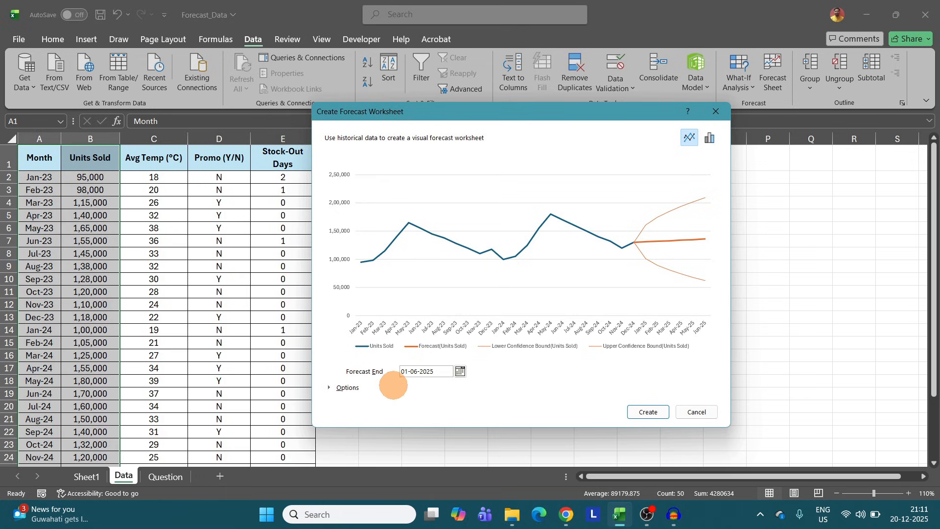
Set the forecast's confidence interval to 95% and create the forecast worksheet with its end date at 01-06-2025.
left_click(329, 387)
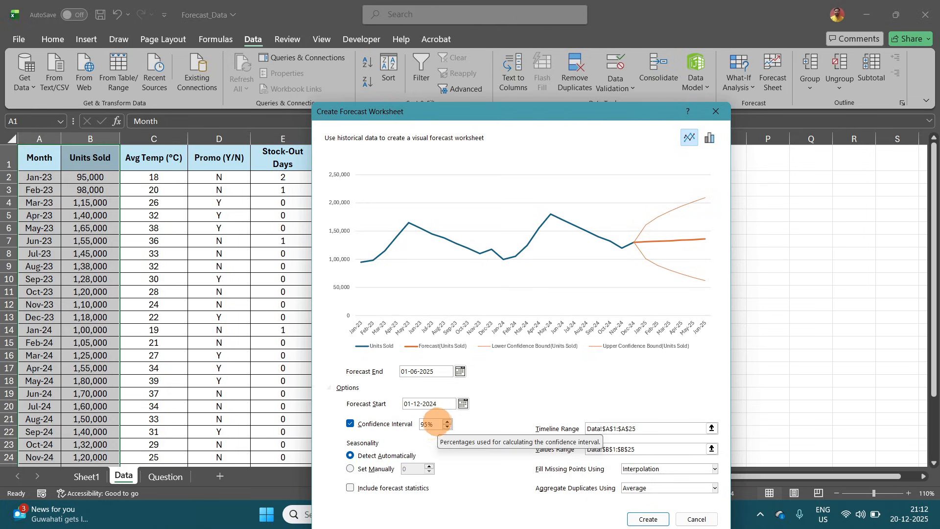
double_click(424, 424)
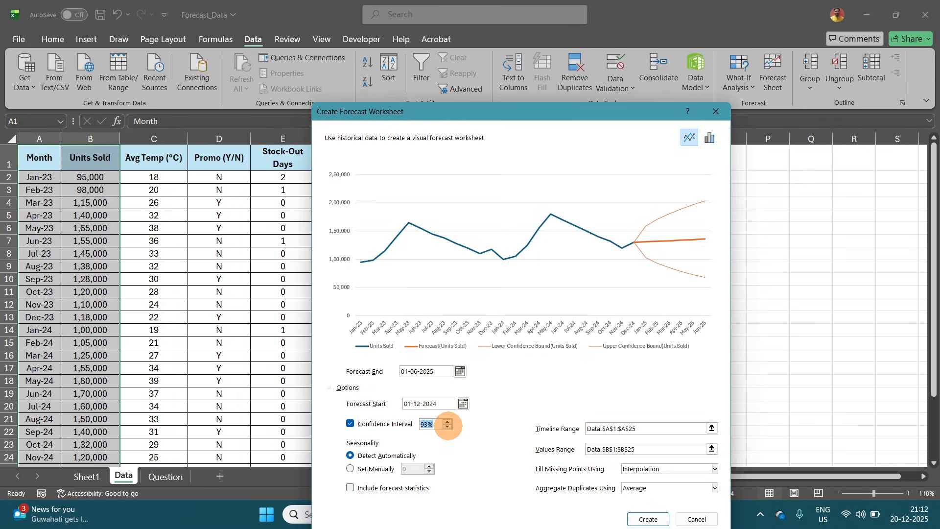
left_click(447, 427)
left_click(447, 427)
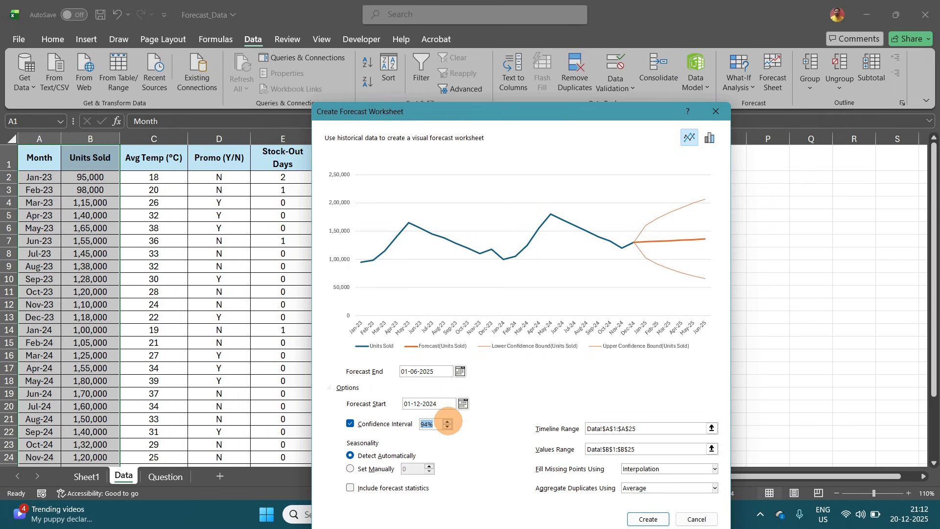
left_click(447, 421)
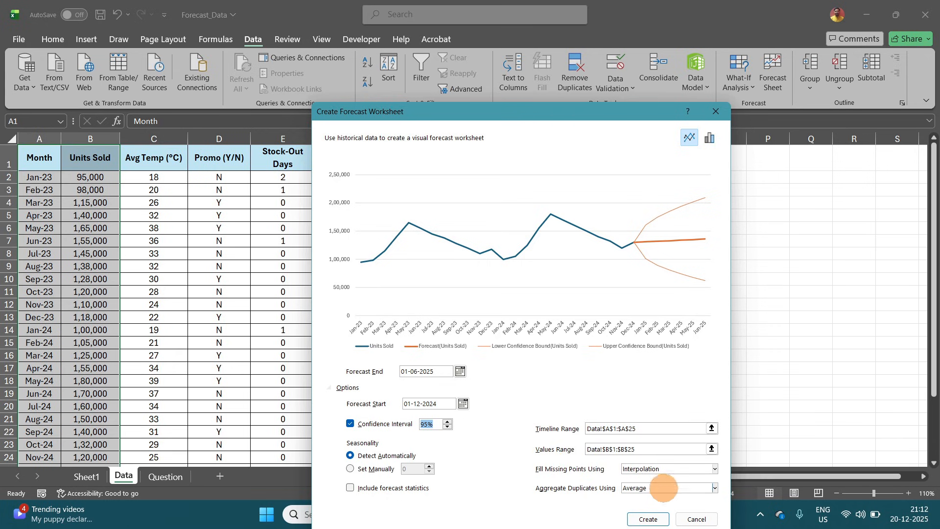
left_click(647, 519)
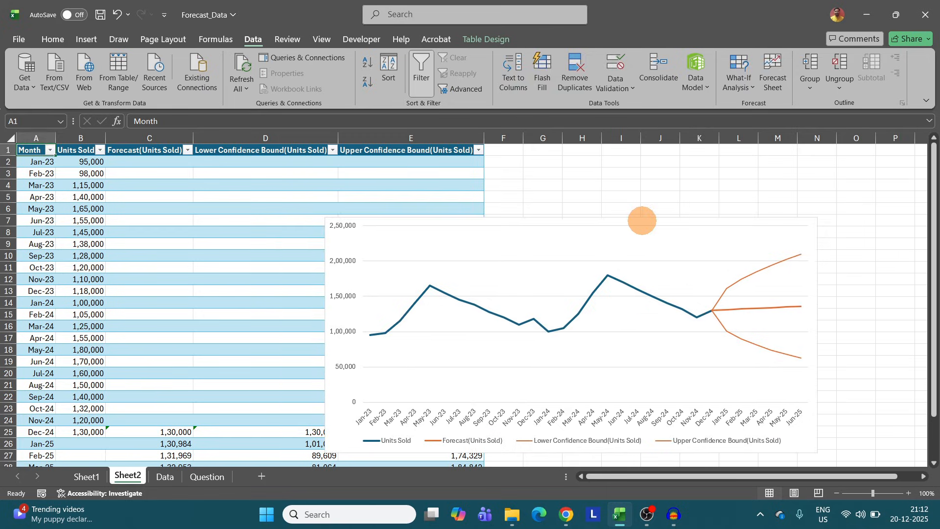
Move the forecast chart clear of the table, beside column F, and examine the Dec-24 to Jun-25 forecast and confidence bound values.
left_click_drag(642, 221, 559, 170)
scroll(192, 378, "down", 2)
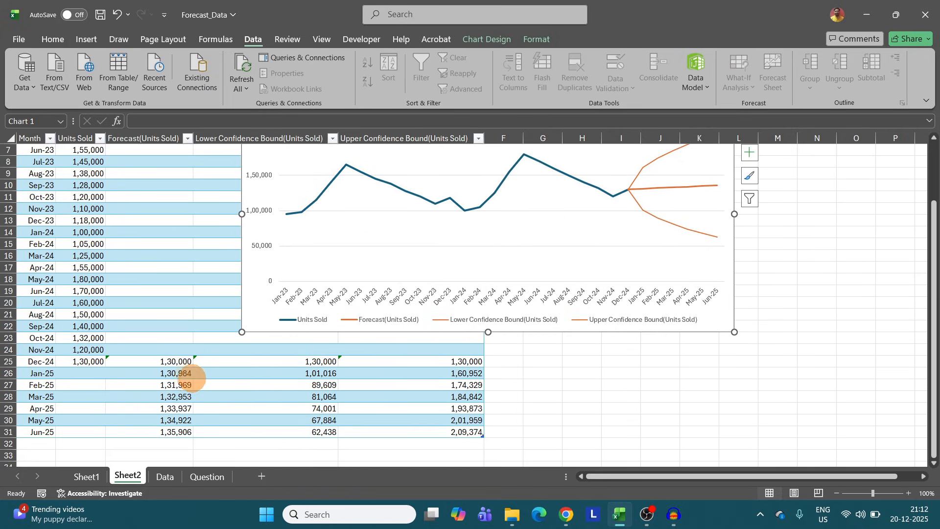
left_click(176, 361)
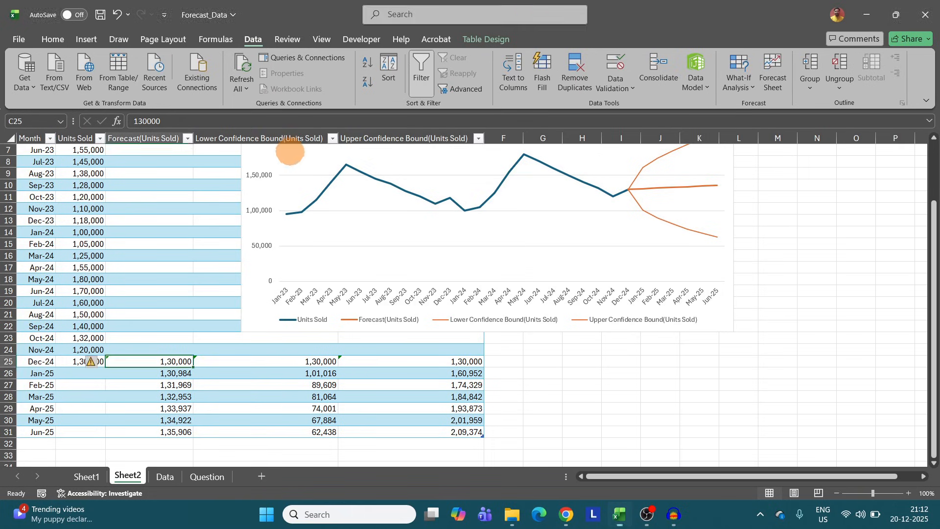
left_click_drag(262, 159, 538, 202)
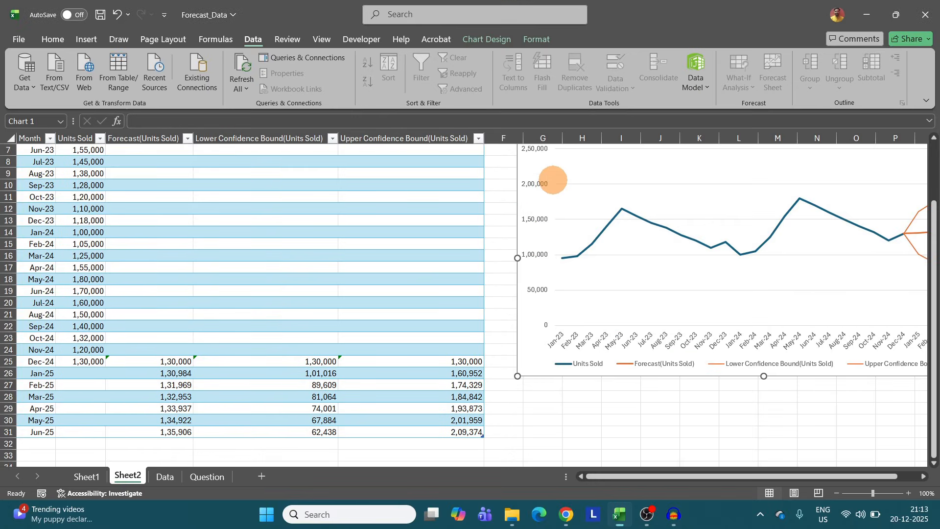
Undo the accidental plot area shift and place the forecast chart over the table, spanning about columns C to J from row 9.
left_click(607, 162)
left_click_drag(418, 209, 419, 209)
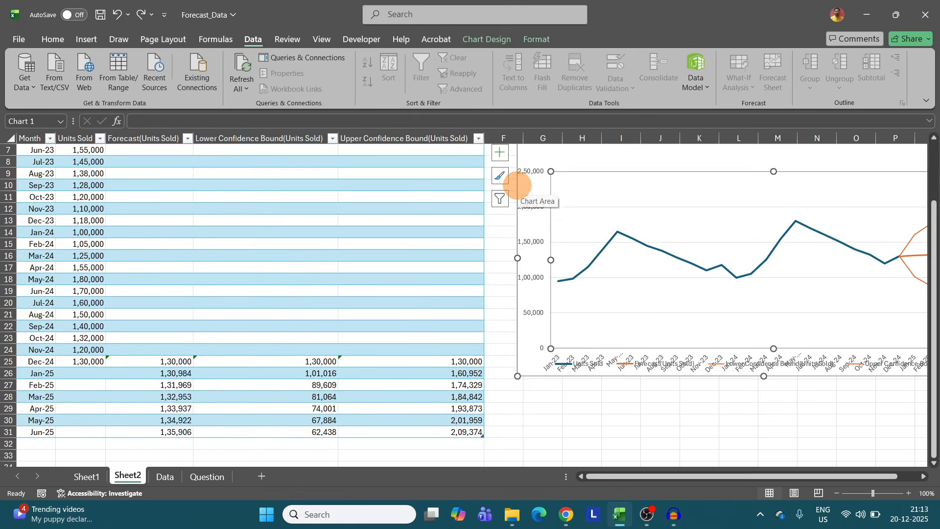
left_click_drag(517, 185, 161, 215)
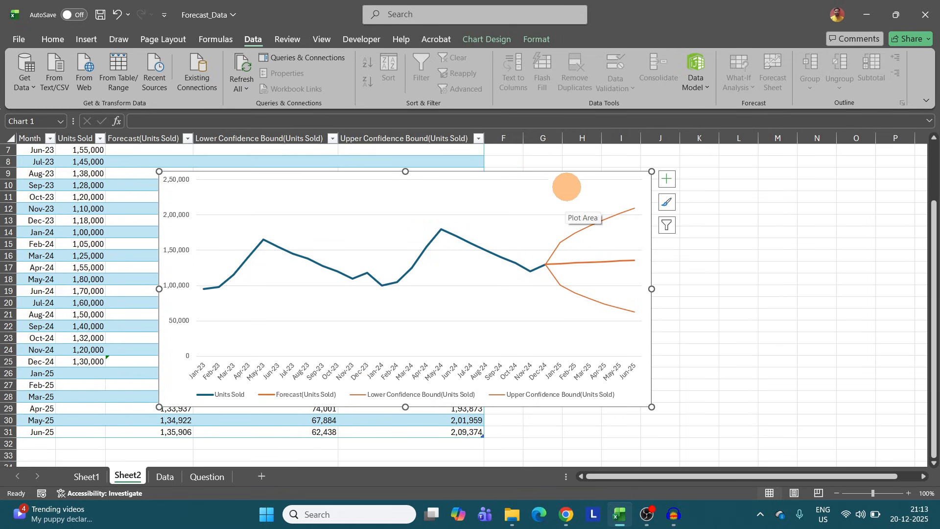
left_click_drag(568, 175, 577, 174)
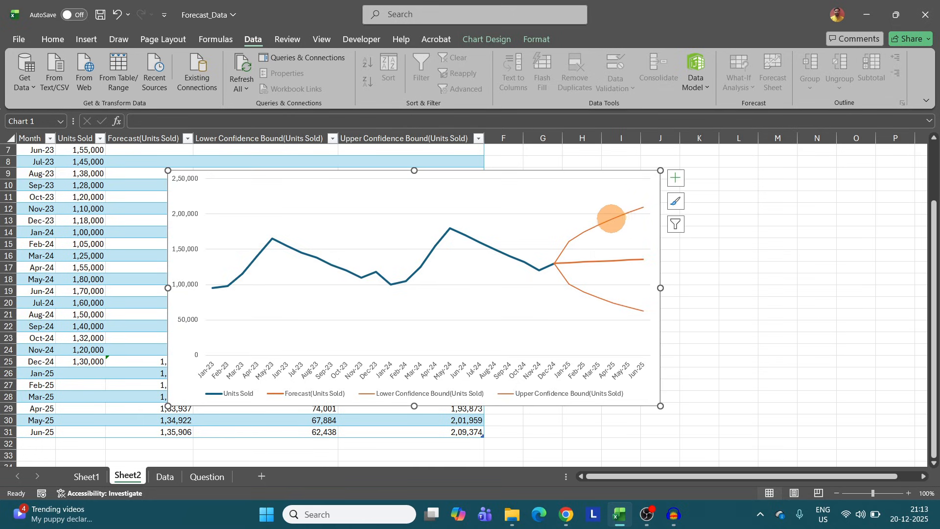
Add data labels to the Upper Confidence Bound series in the forecast chart.
left_click(611, 219)
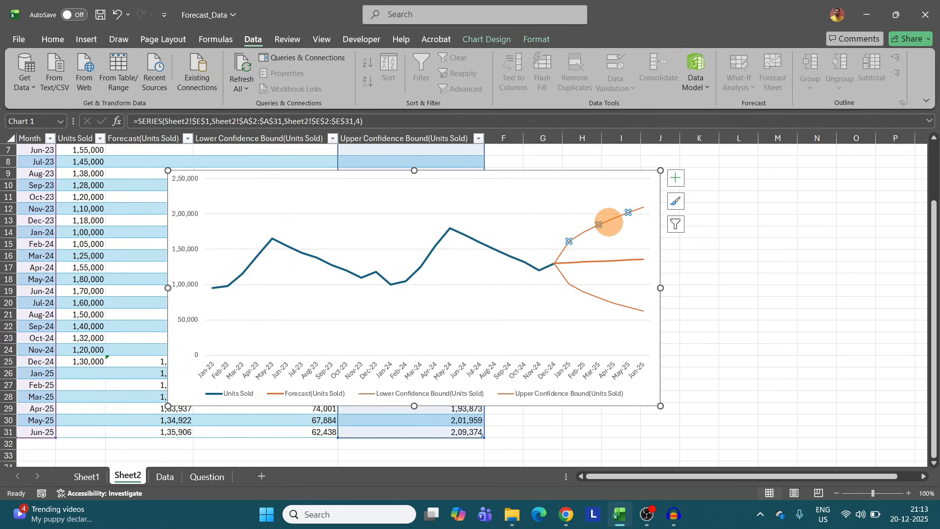
double_click(608, 220)
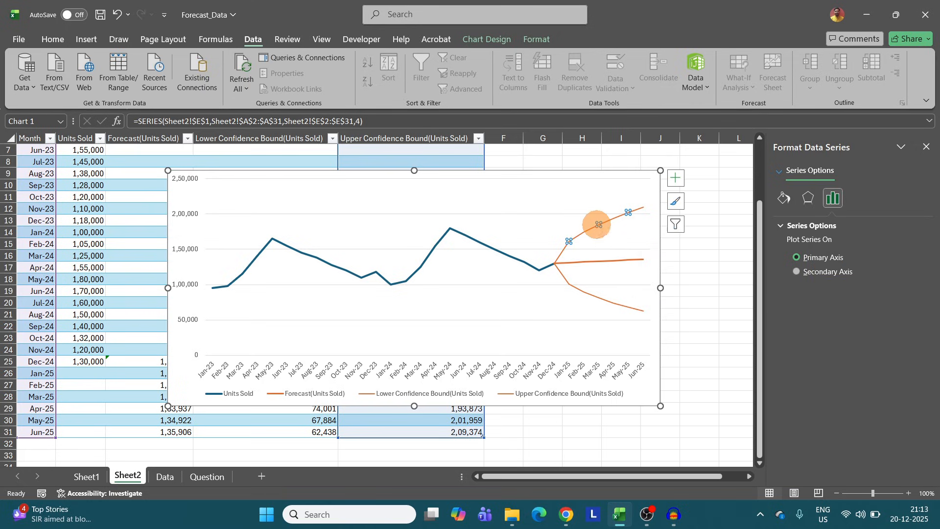
right_click(597, 224)
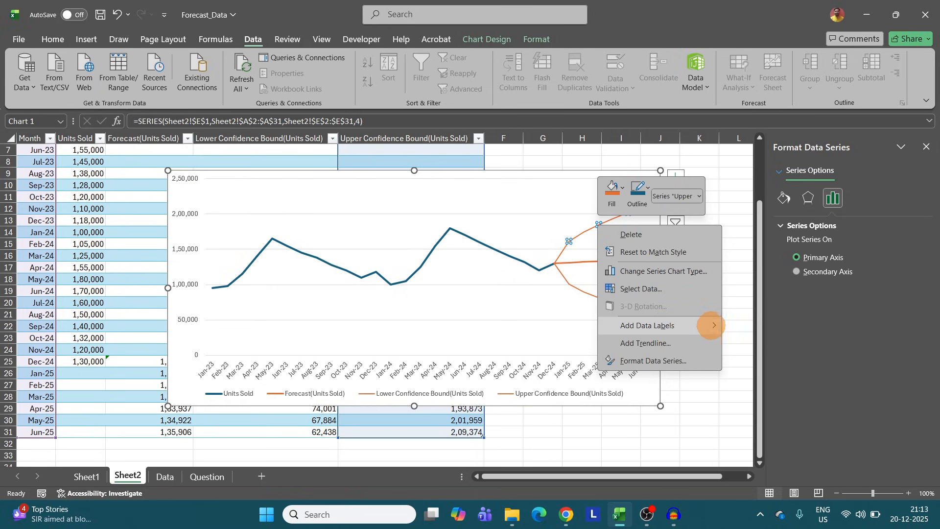
mouse_move(712, 325)
left_click(753, 324)
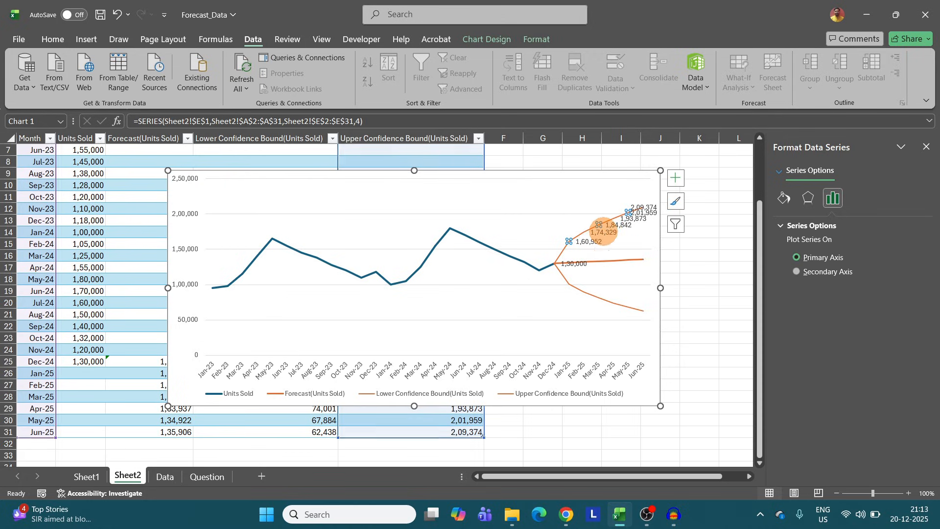
Apply the custom number format #,##0,"K" to the Upper Confidence Bound data labels.
left_click(603, 232)
right_click(604, 232)
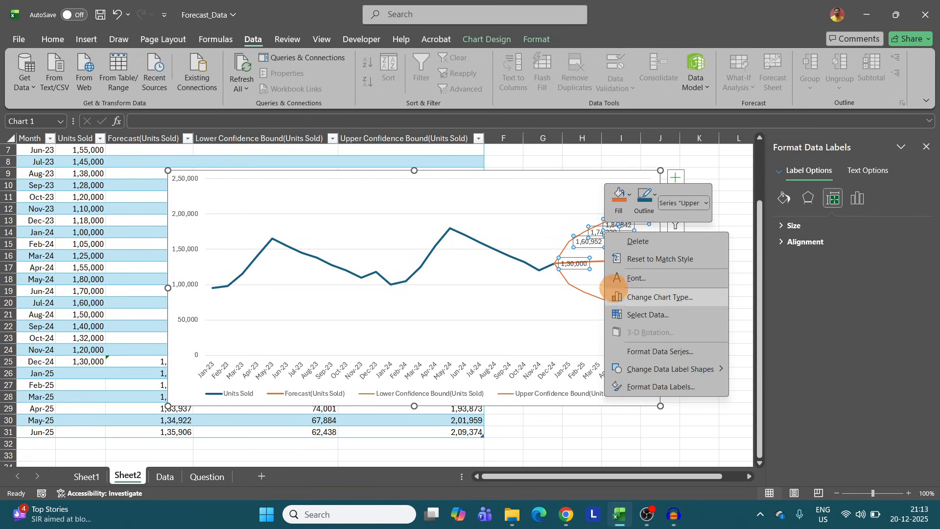
left_click(656, 385)
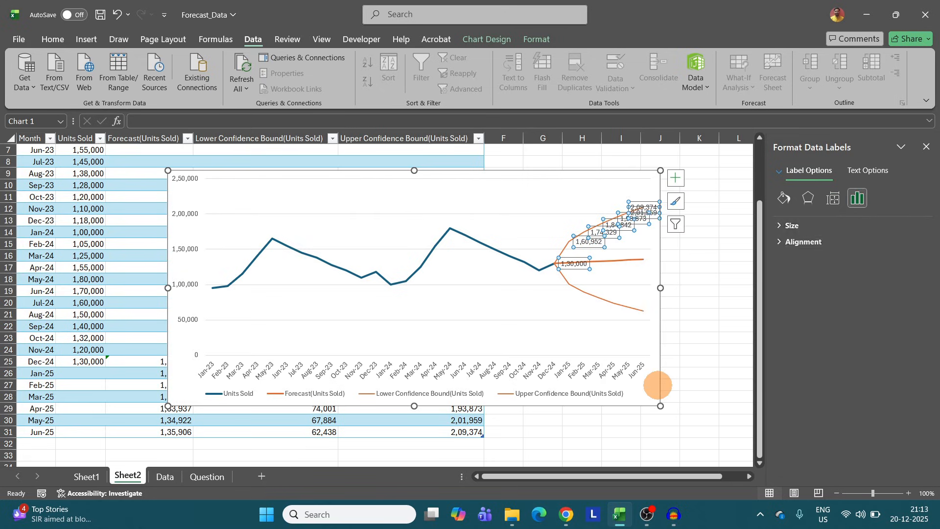
scroll(798, 415, "down", 1)
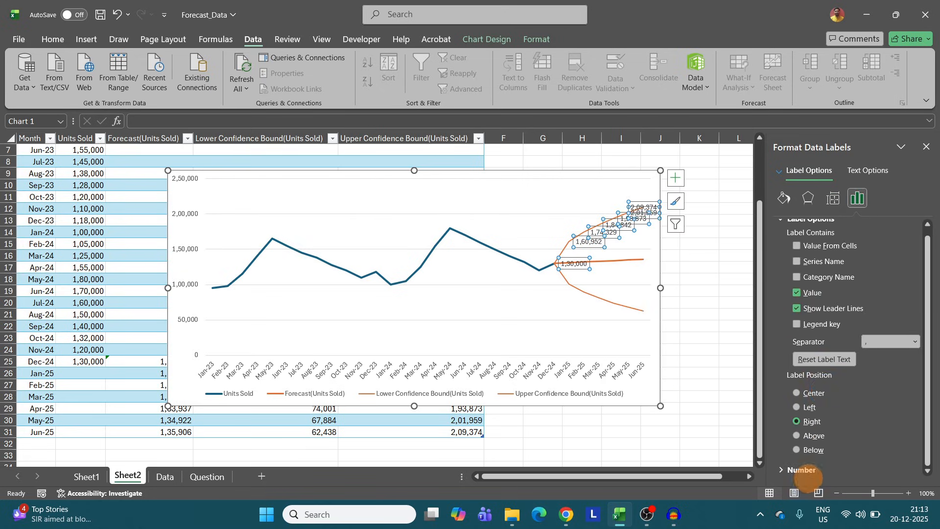
left_click(782, 469)
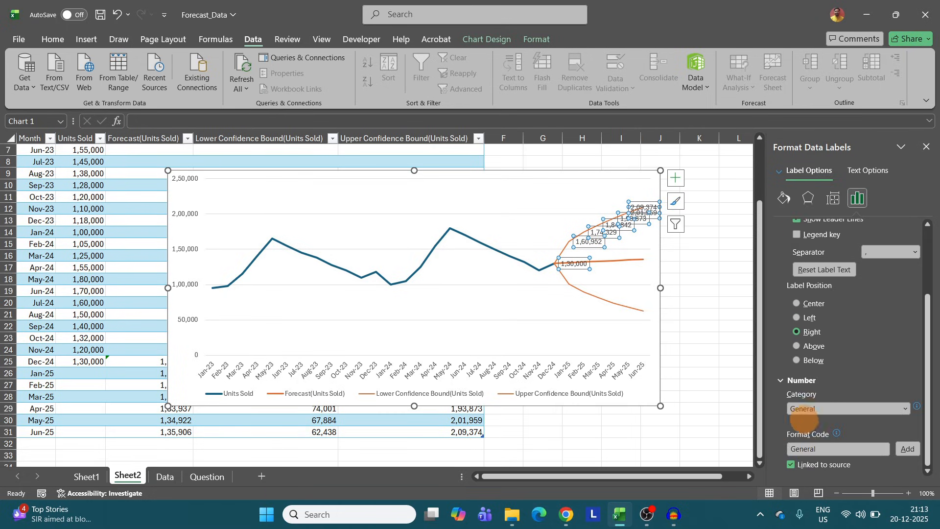
left_click(905, 408)
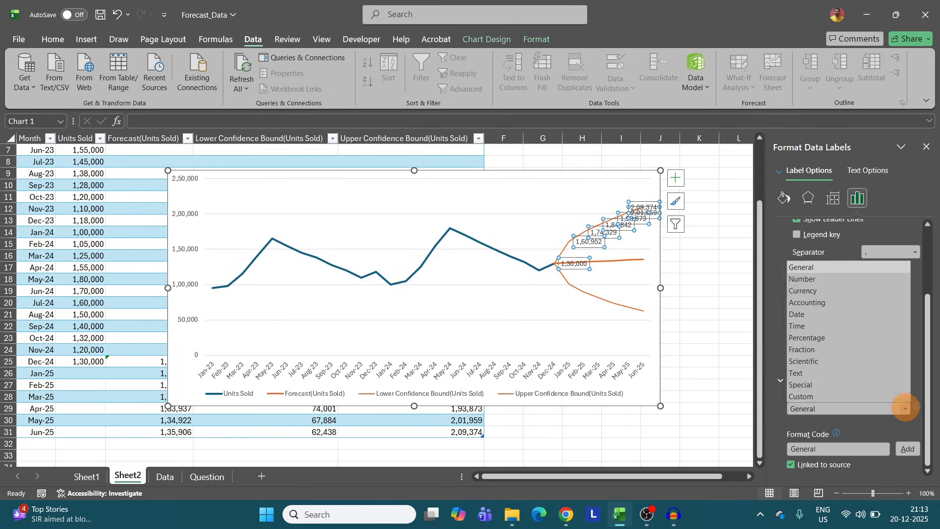
left_click(801, 394)
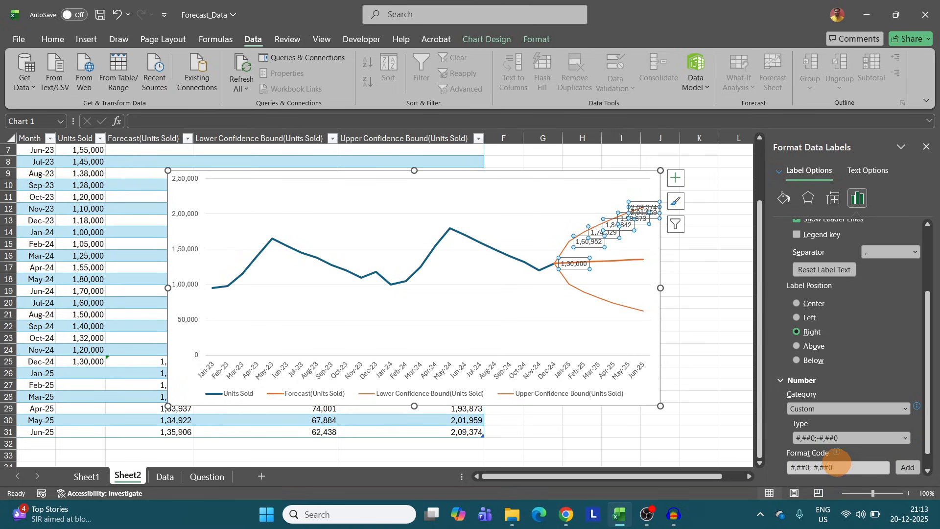
scroll(827, 448, "down", 1)
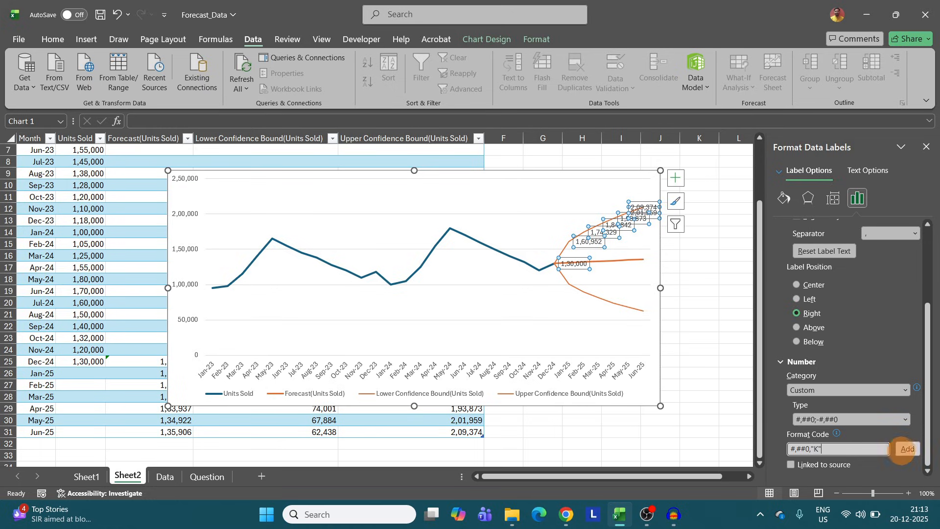
left_click(907, 448)
left_click(617, 278)
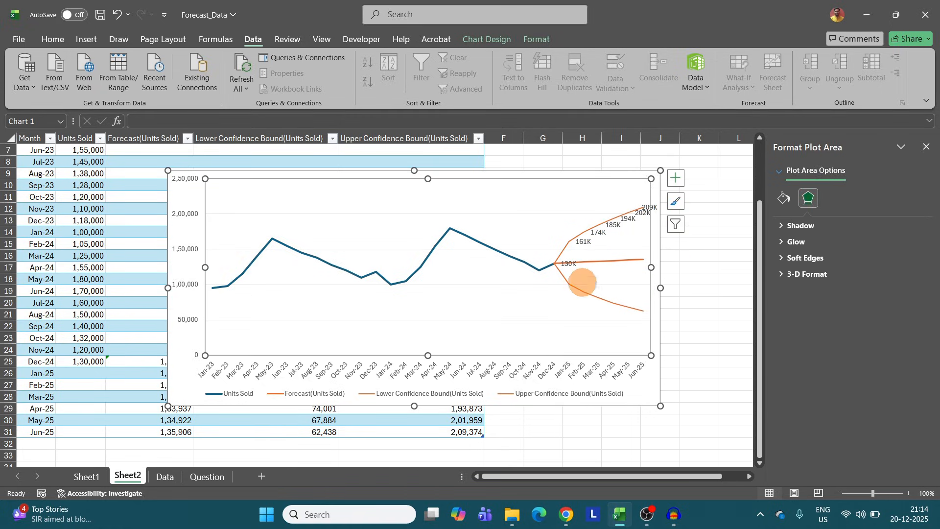
Add data labels to the Lower Confidence Bound series in the forecast chart.
left_click(582, 290)
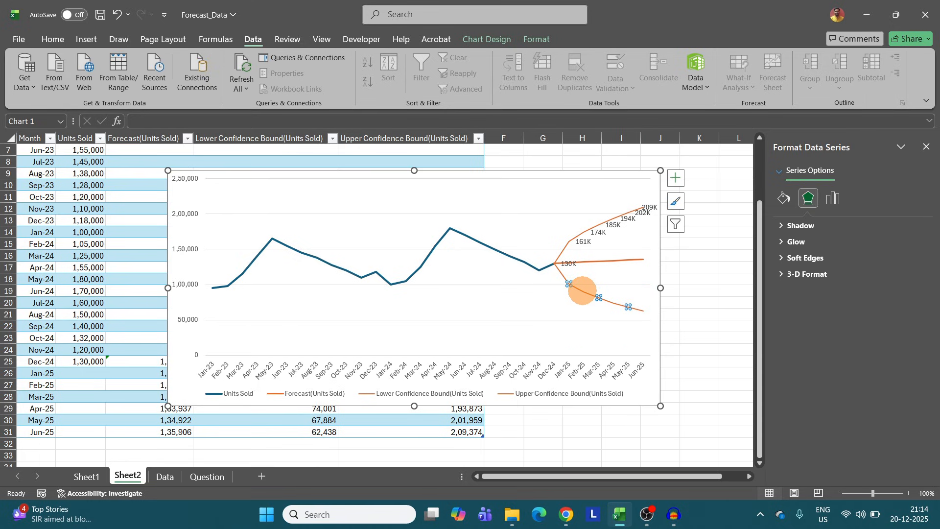
right_click(582, 290)
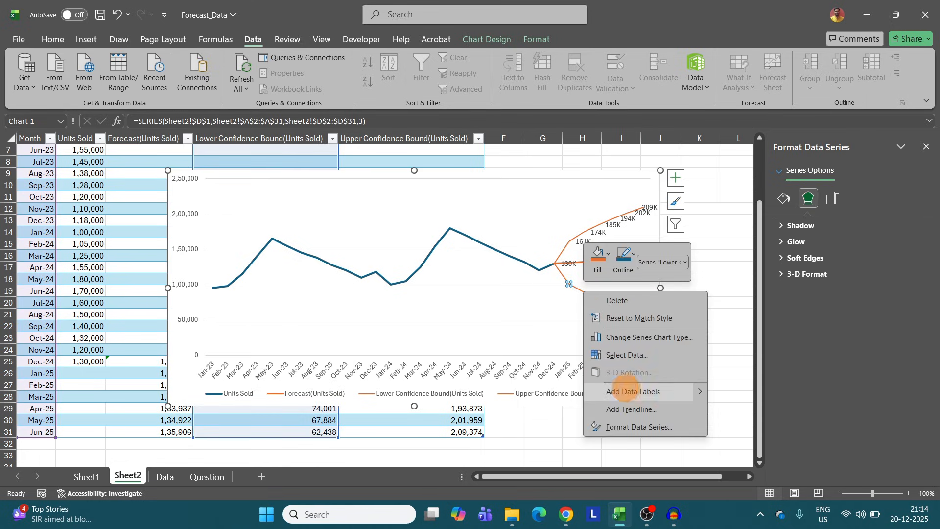
mouse_move(704, 391)
left_click(737, 391)
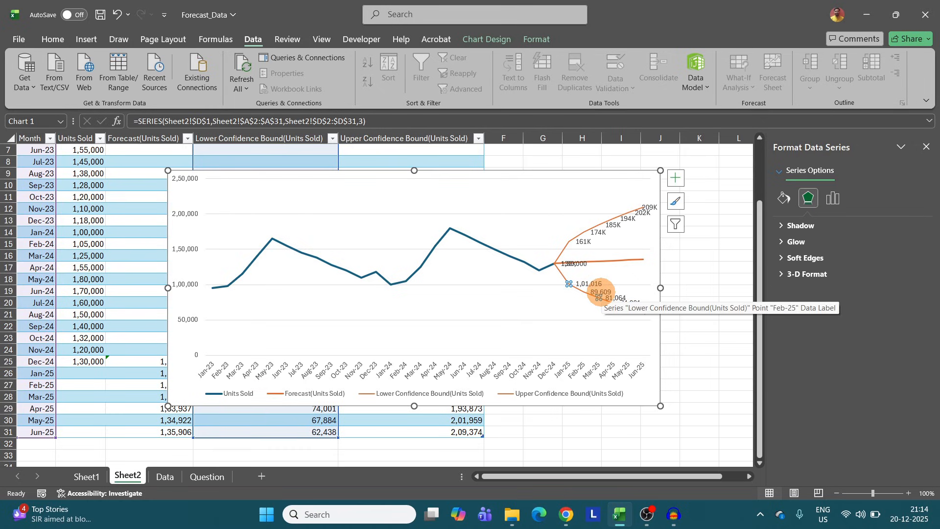
Apply the custom number format #,##0,"K" to the Lower Confidence Bound data labels.
right_click(599, 292)
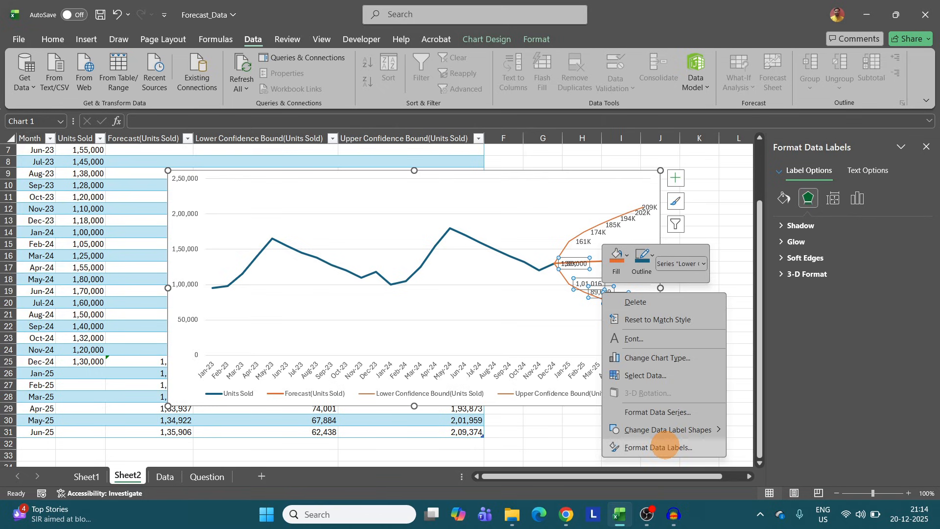
left_click(667, 447)
scroll(816, 441, "down", 2)
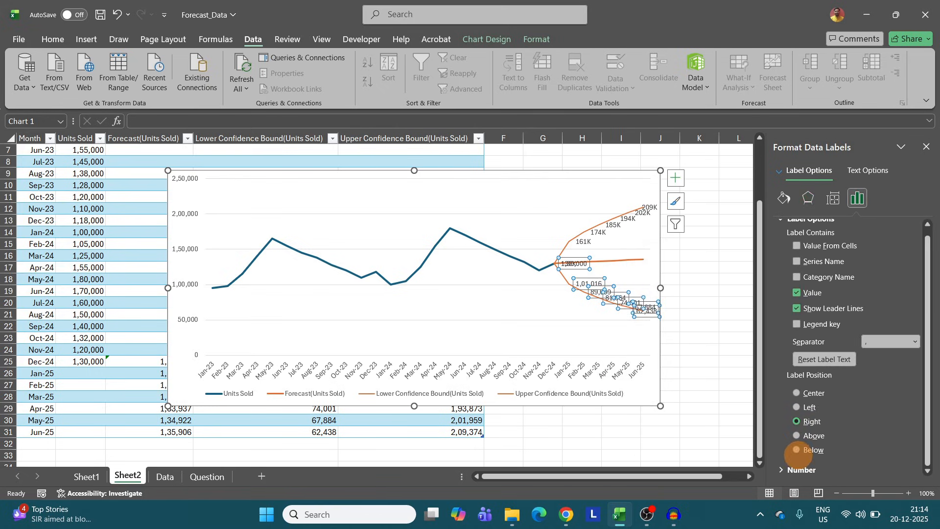
left_click(781, 470)
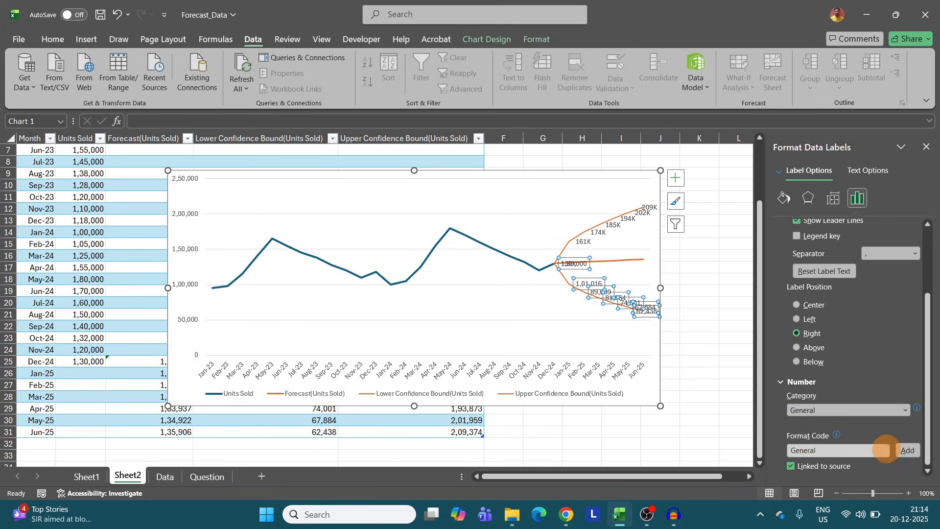
left_click(904, 410)
left_click(801, 396)
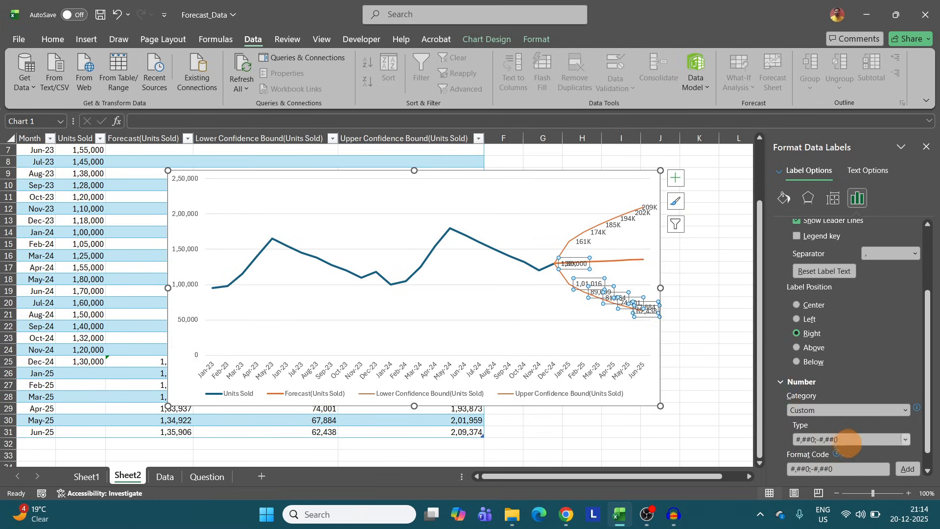
scroll(901, 431, "down", 1)
left_click(904, 418)
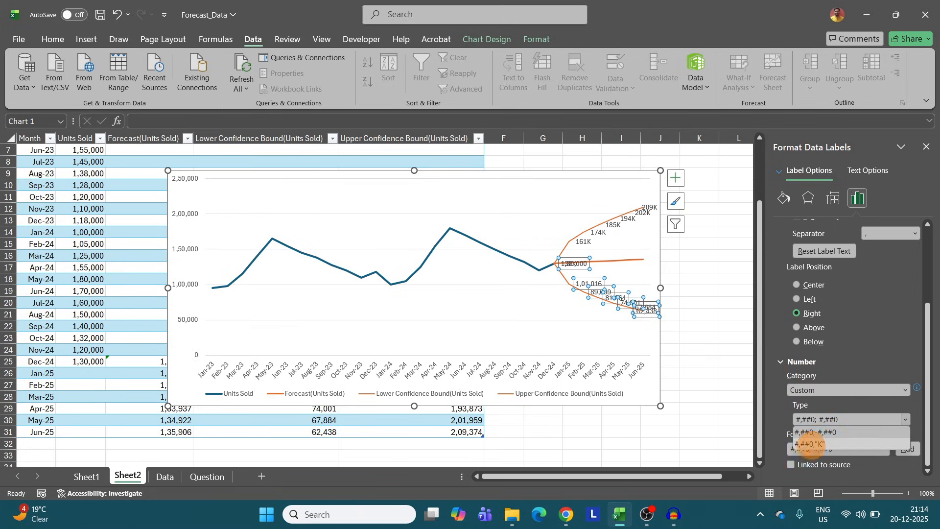
left_click(812, 444)
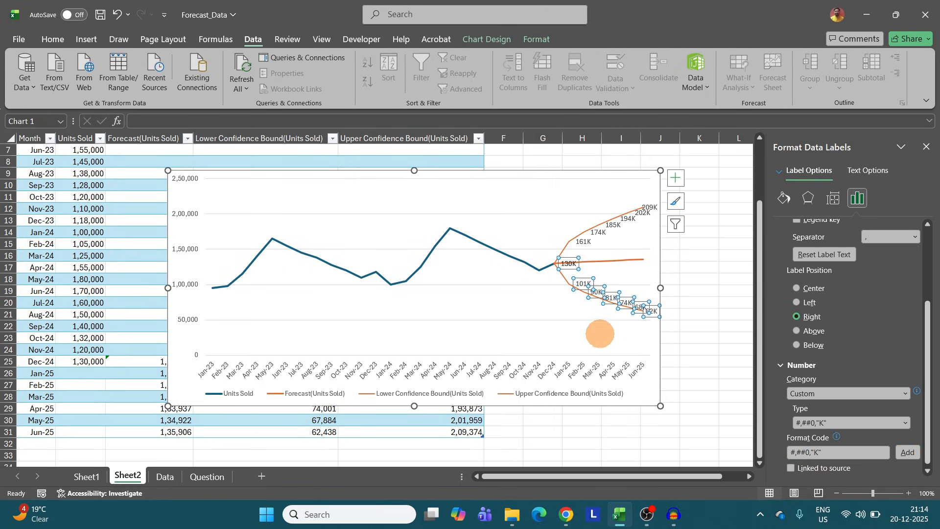
left_click(599, 332)
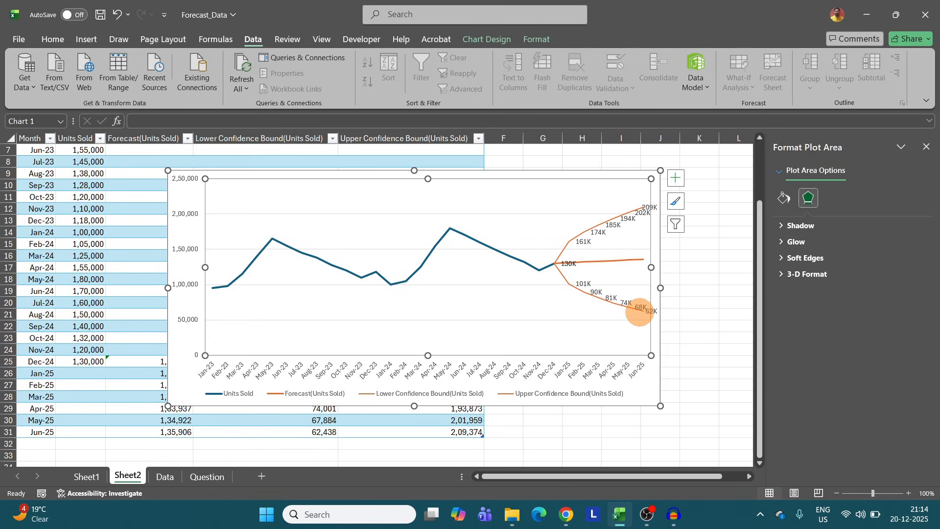
Add a data table beneath the forecast chart's plot area.
left_click(616, 261)
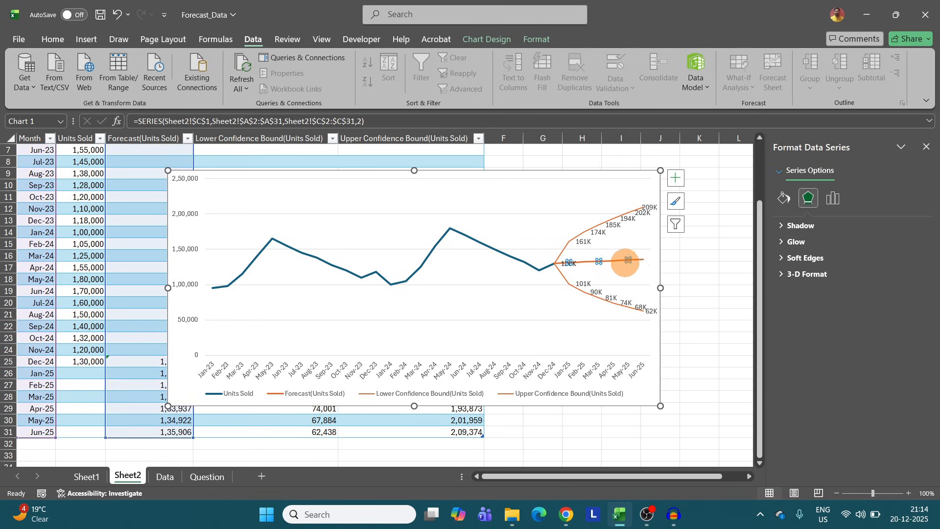
left_click(534, 286)
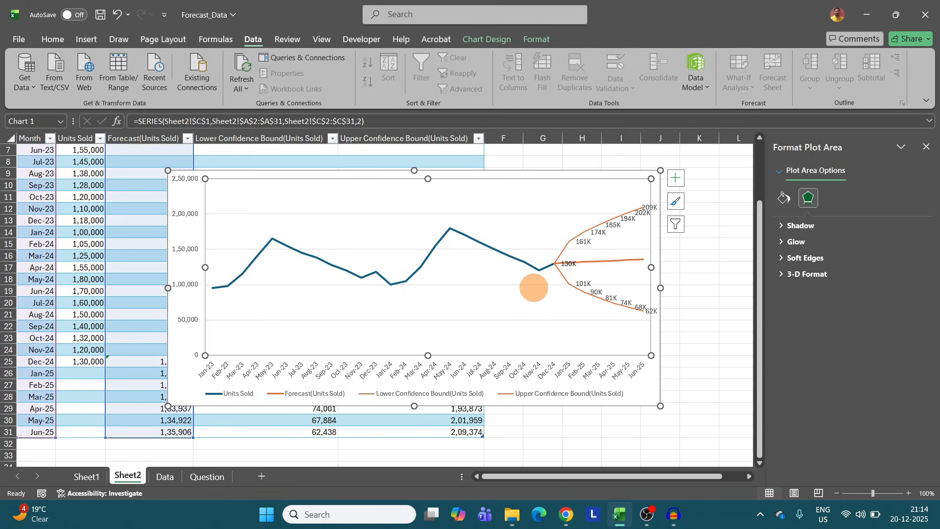
left_click(675, 178)
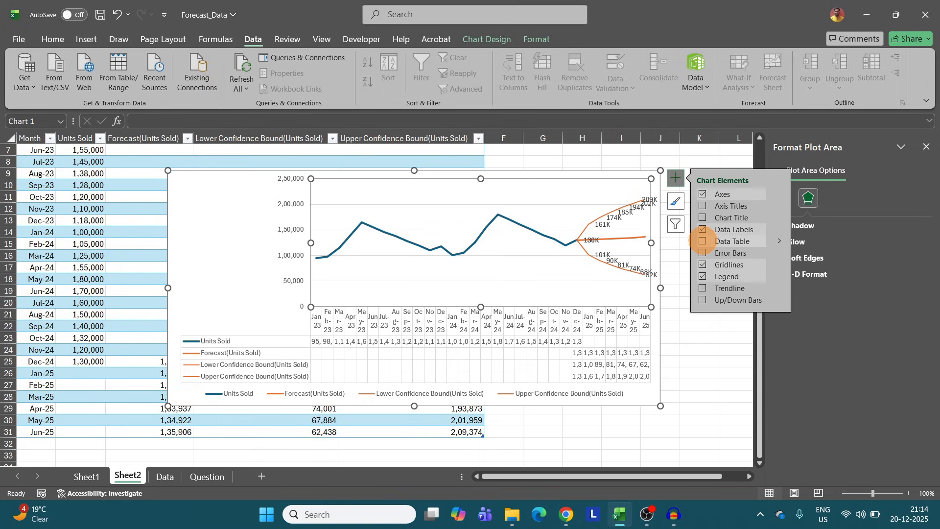
left_click(703, 240)
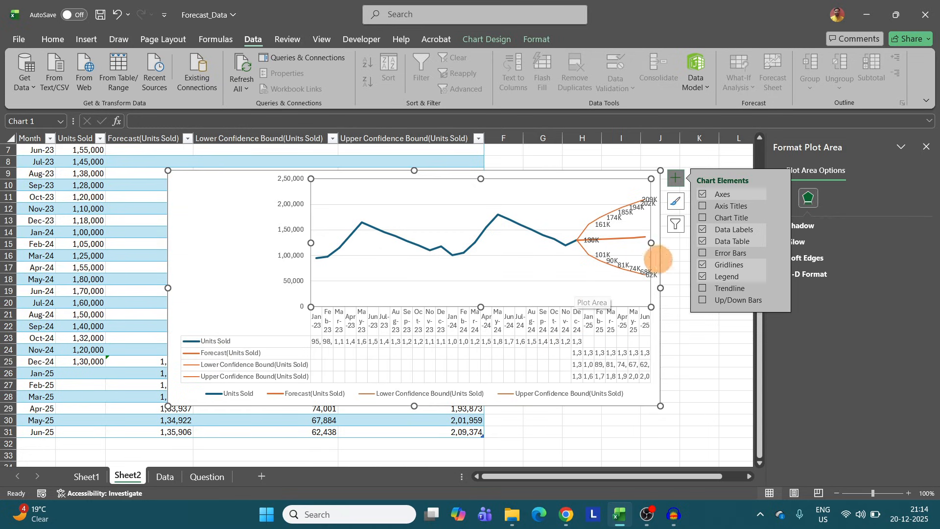
Filter the months Jan-23 through Mar-24 out of the forecast chart and apply the filter.
left_click(675, 225)
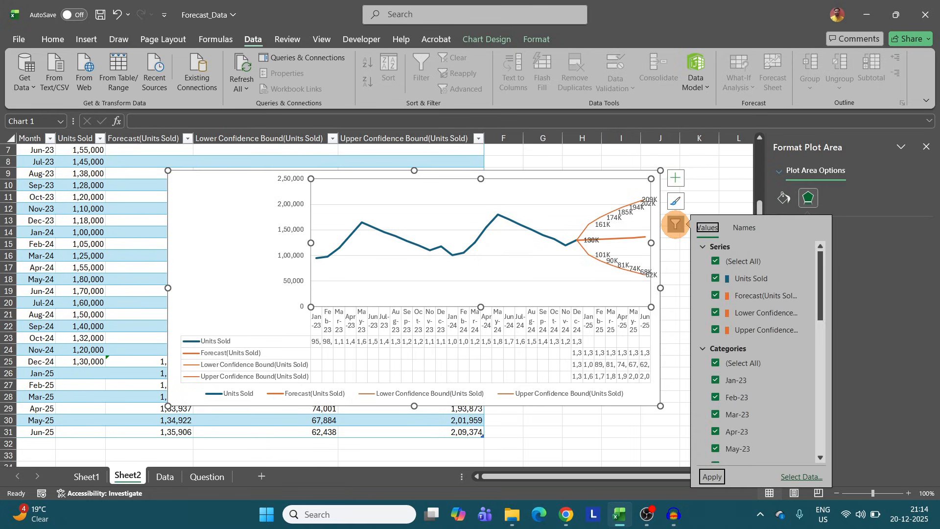
scroll(731, 368, "down", 1)
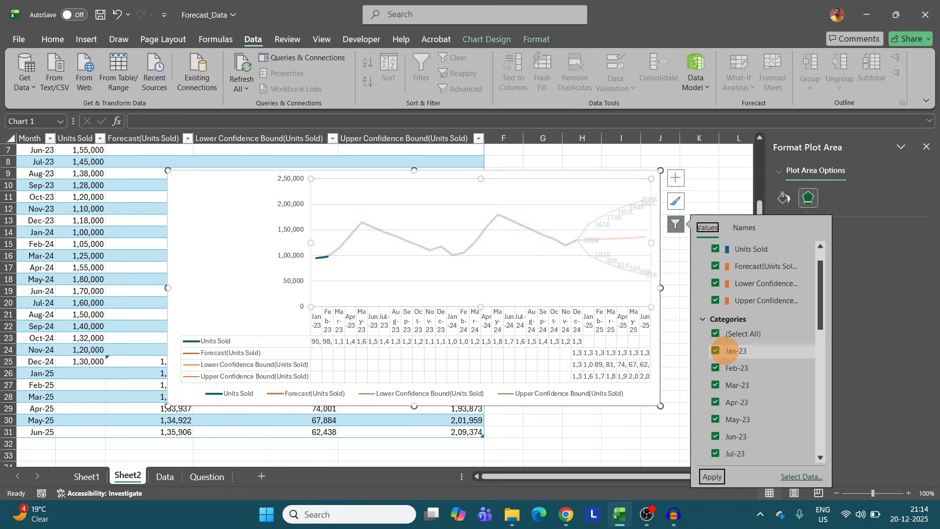
left_click(715, 351)
left_click(715, 368)
left_click(715, 385)
scroll(715, 385, "down", 1)
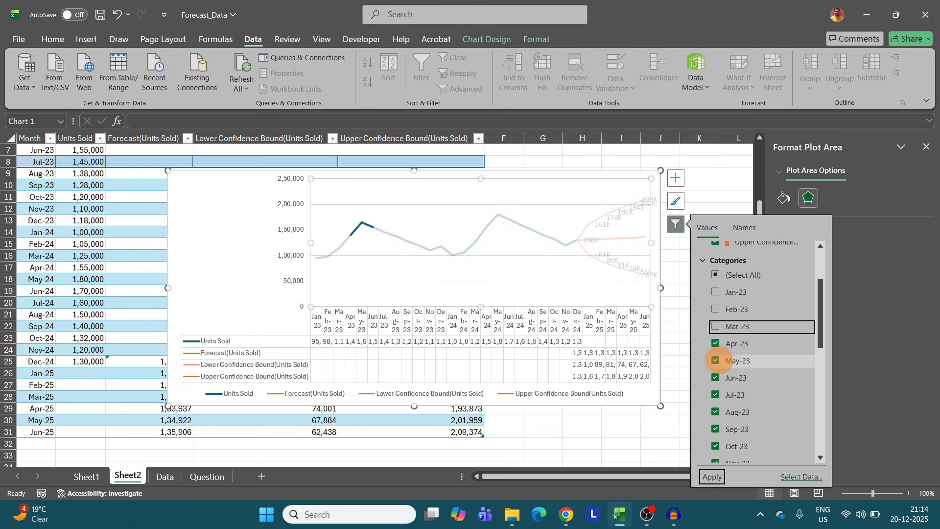
left_click(715, 343)
left_click(715, 360)
left_click(715, 377)
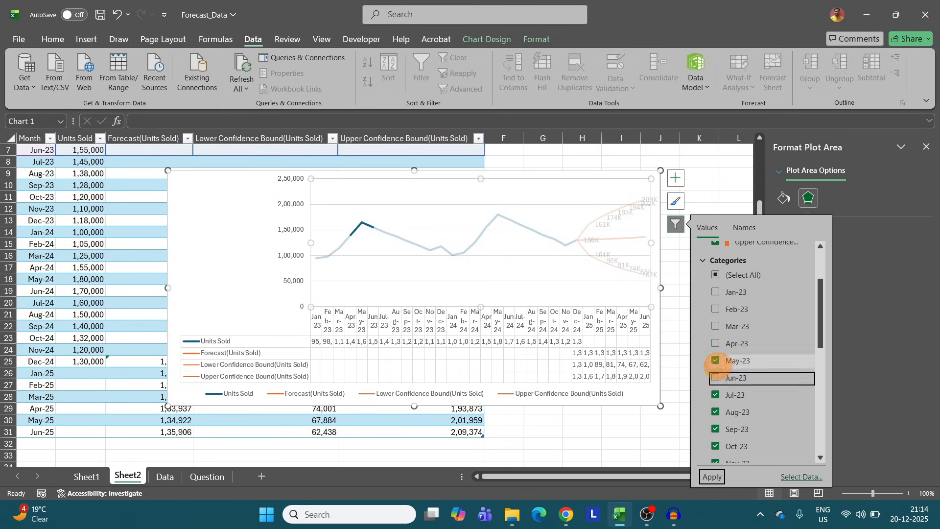
left_click(715, 394)
scroll(716, 411, "down", 1)
left_click(715, 353)
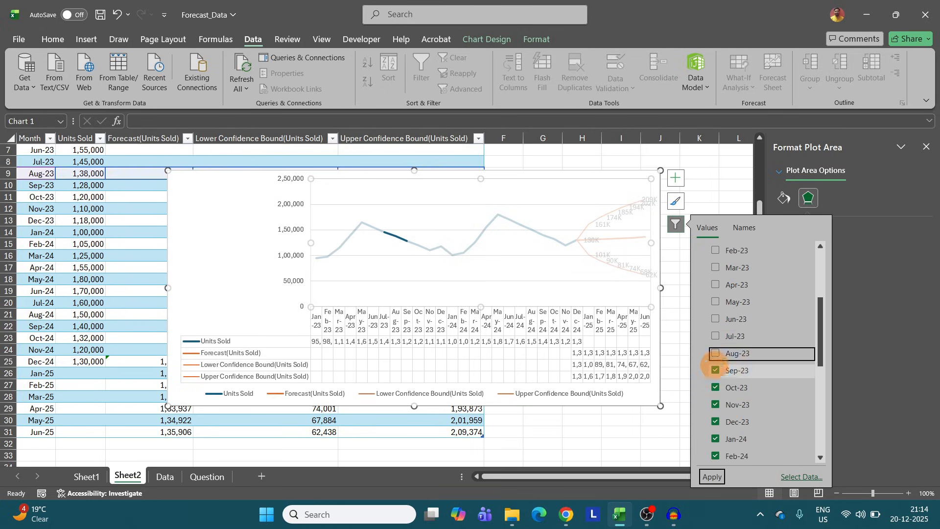
left_click(715, 370)
left_click(715, 387)
left_click(715, 405)
scroll(715, 404, "down", 1)
left_click(715, 392)
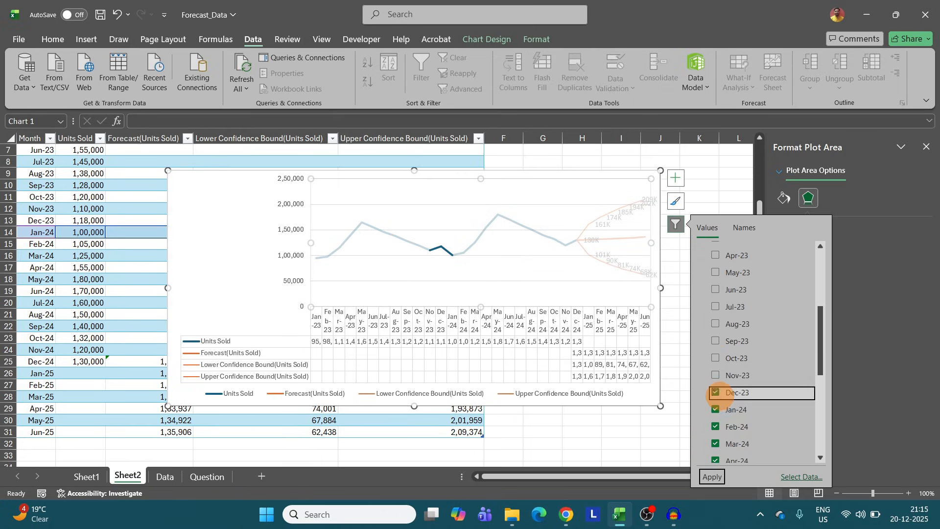
left_click(715, 409)
left_click(715, 426)
scroll(715, 426, "down", 1)
left_click(715, 384)
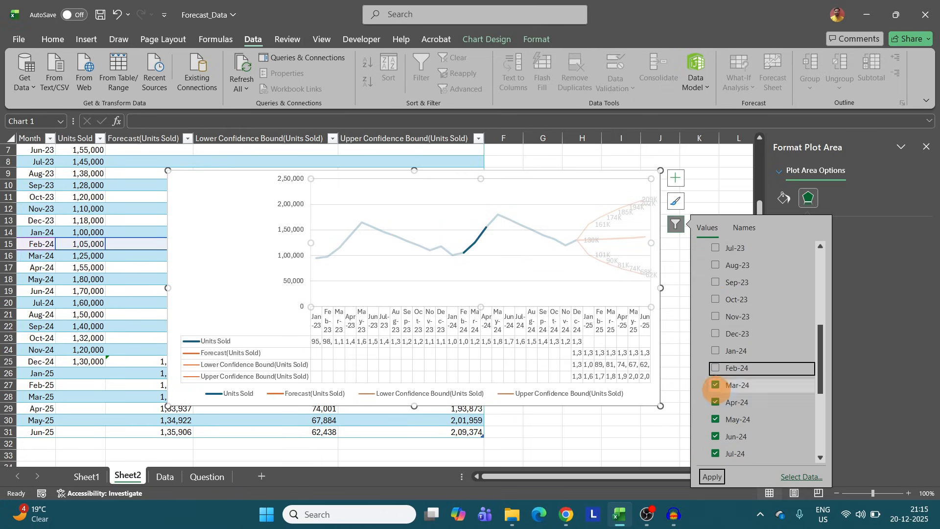
left_click(712, 476)
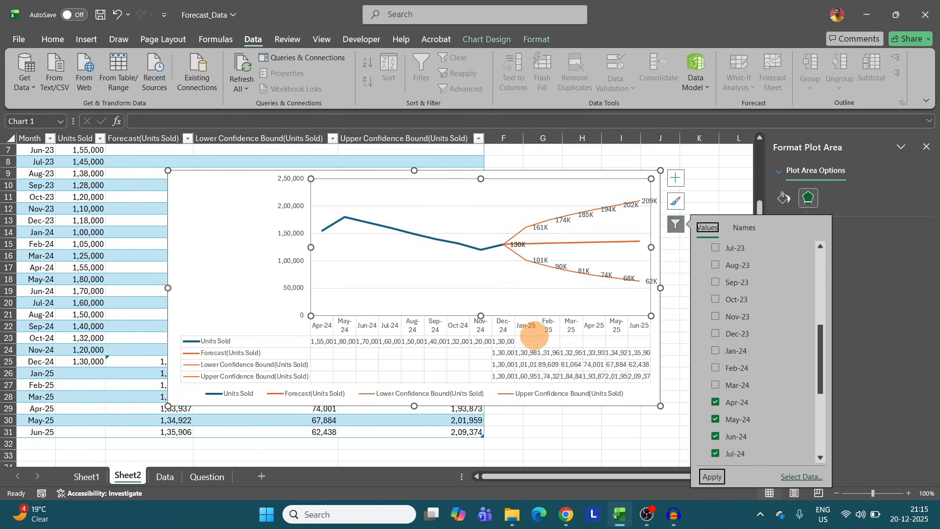
Filter Apr-24, May-24, Jun-24, Aug-24 and Sep-24 out of the forecast chart as well and apply the filter.
scroll(771, 421, "down", 1)
left_click(793, 345)
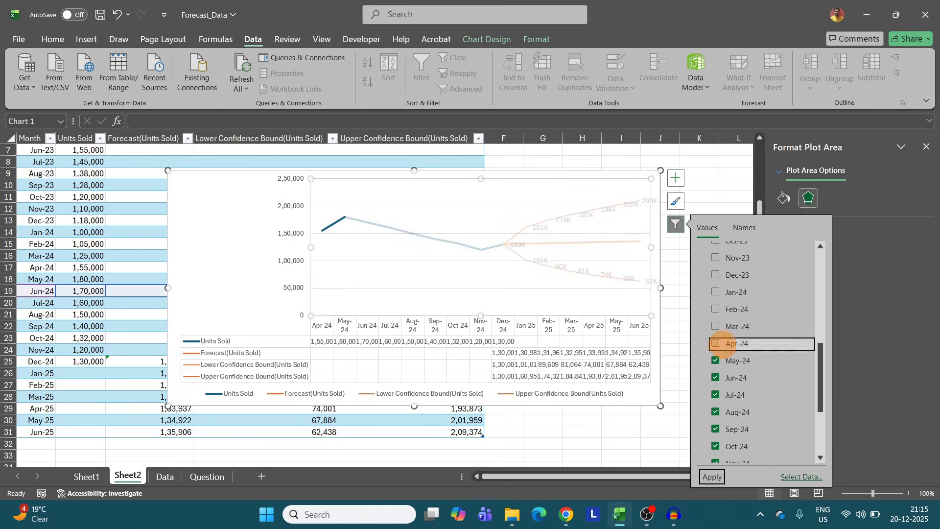
left_click(721, 361)
left_click(715, 377)
left_click(715, 412)
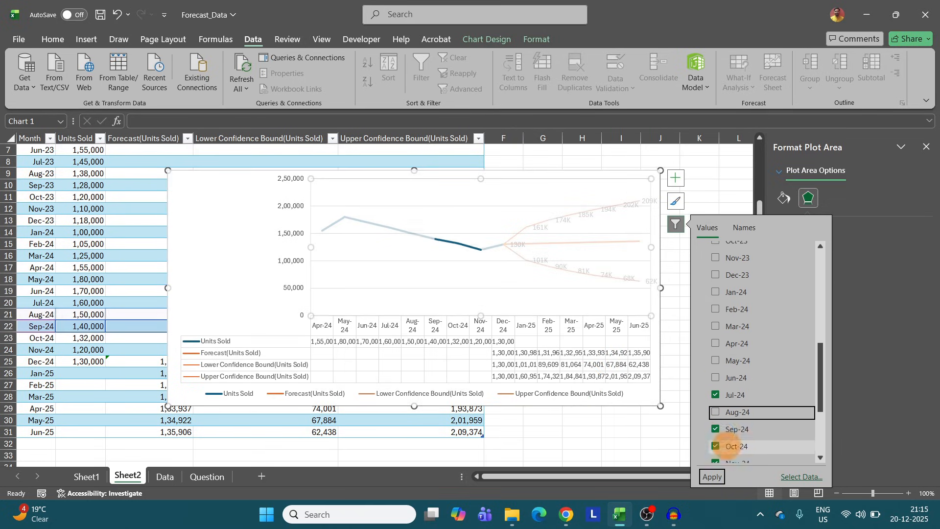
left_click(715, 428)
left_click(712, 476)
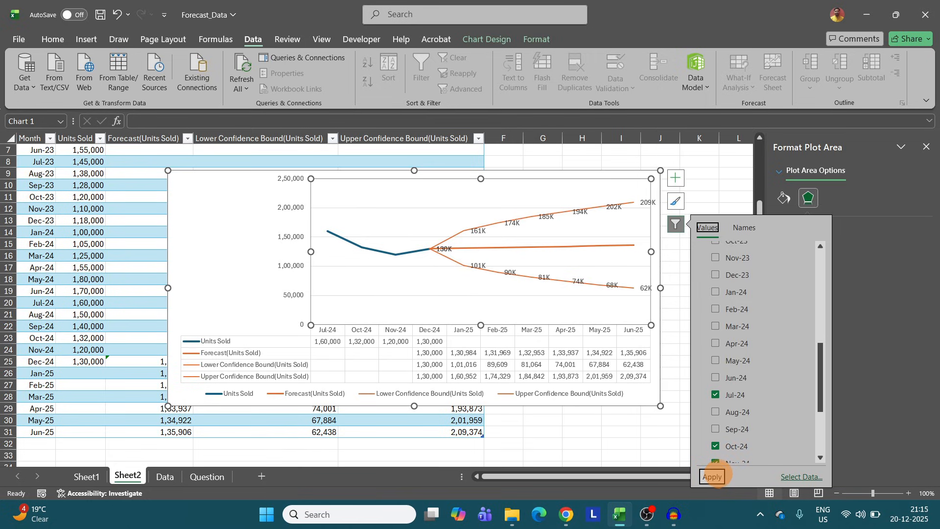
left_click(699, 197)
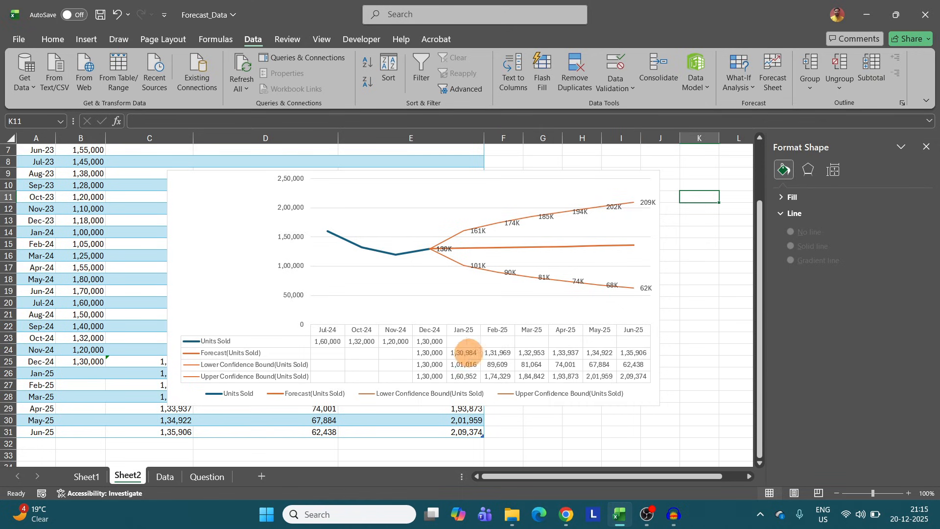
Exclude the Lower and Upper Confidence Bound series from the chart's data source, keeping Units Sold and Forecast.
left_click(203, 355)
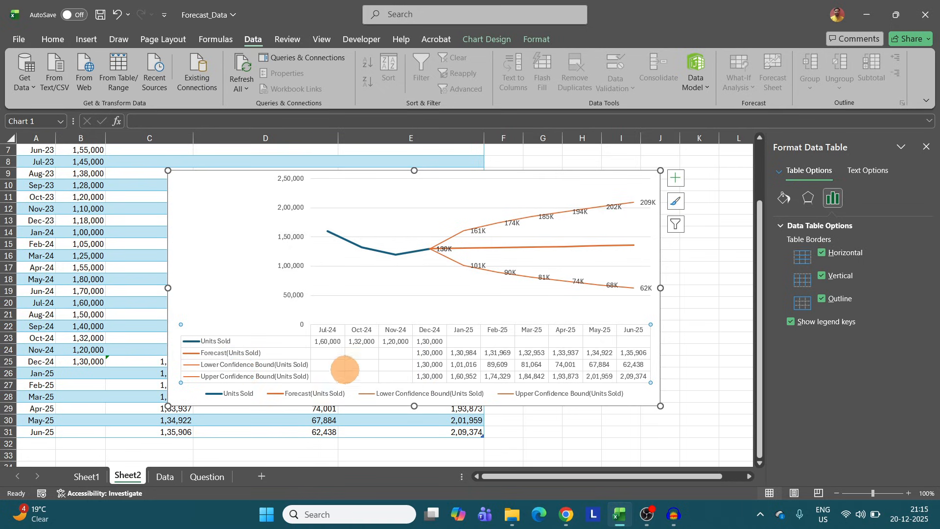
right_click(527, 290)
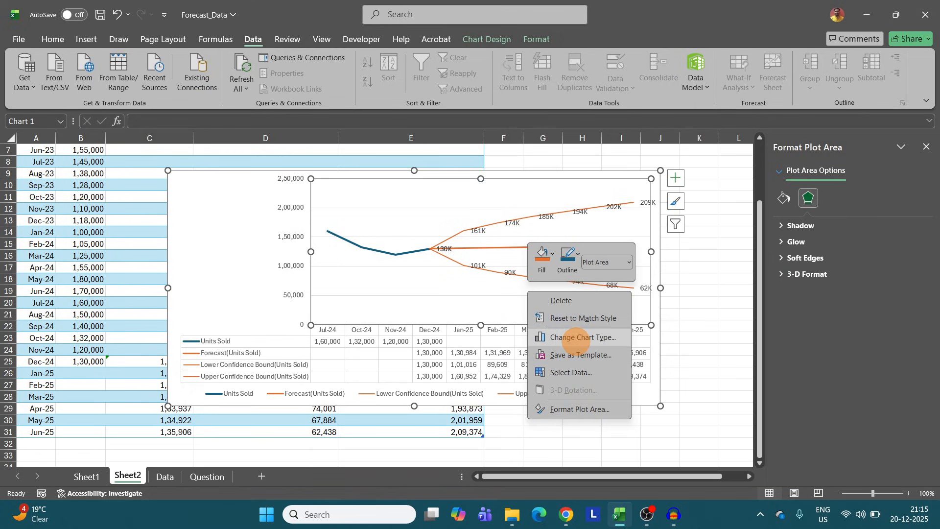
left_click(571, 373)
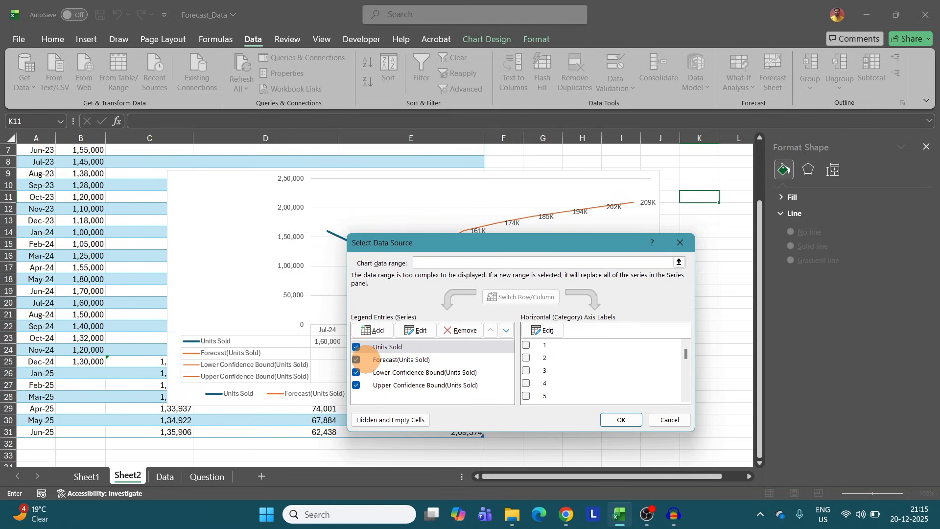
left_click(357, 372)
left_click(356, 385)
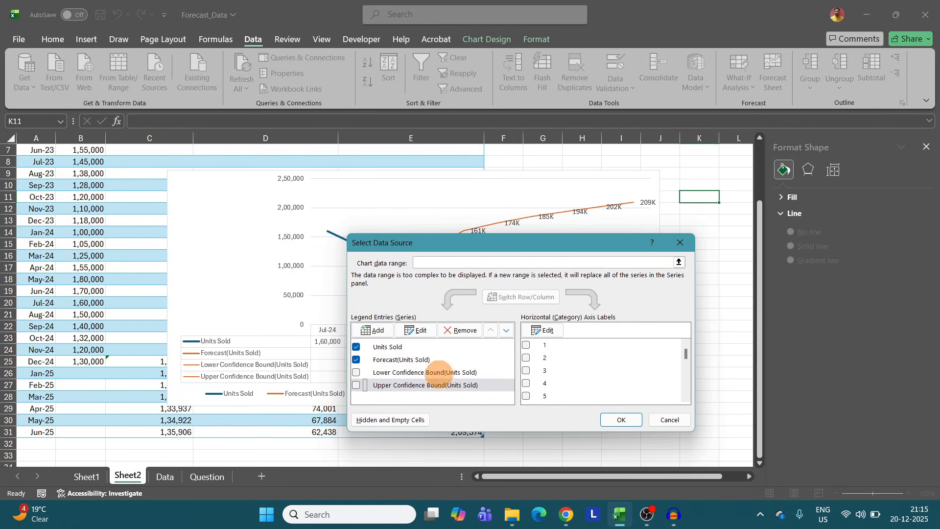
left_click(621, 419)
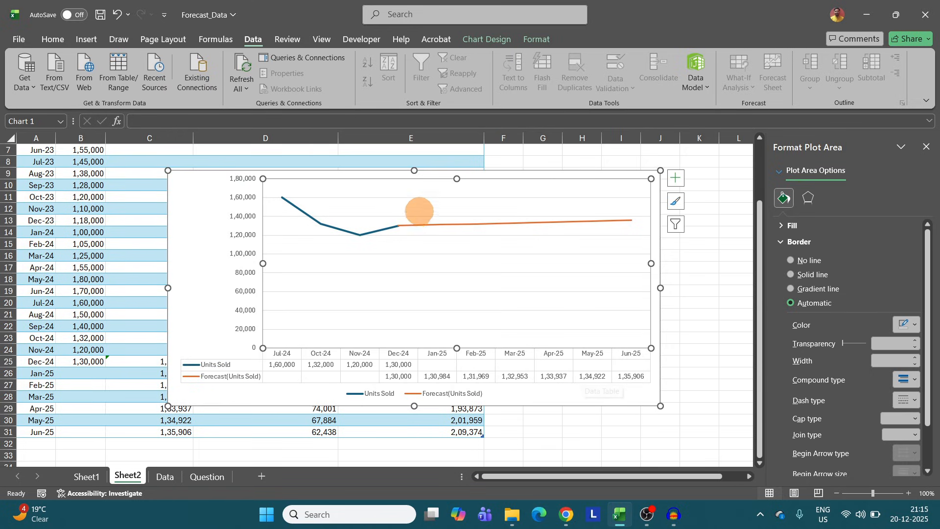
Add data labels to the Forecast series and move the chart down to start at about row 23 in column D.
left_click(425, 224)
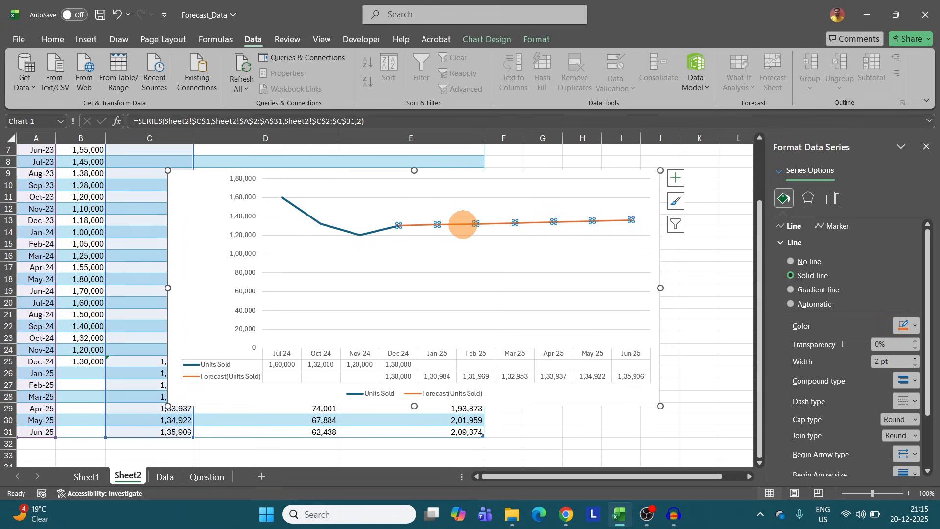
right_click(463, 223)
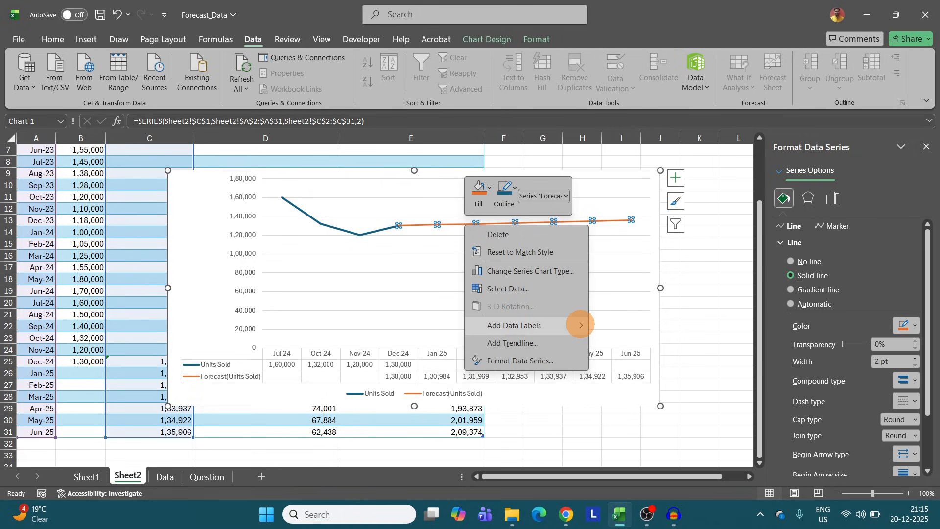
mouse_move(580, 324)
left_click(614, 325)
left_click(531, 281)
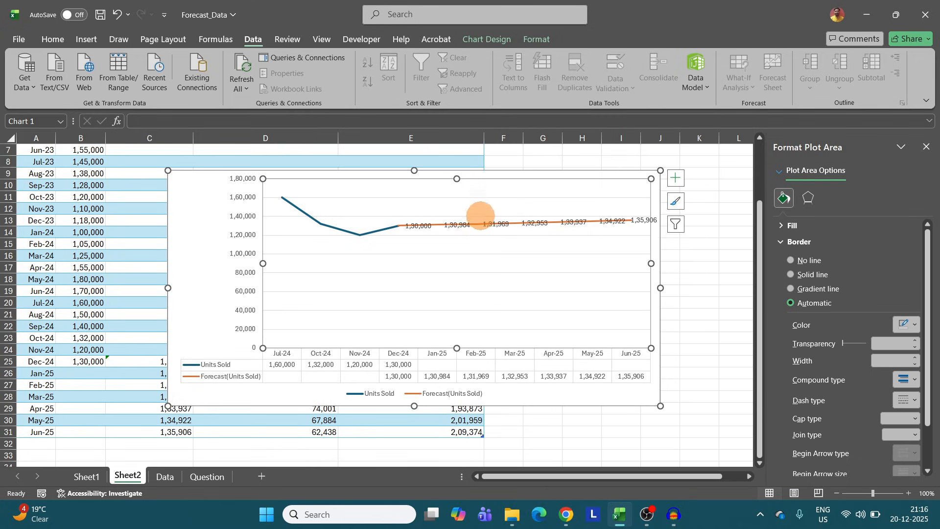
left_click_drag(190, 179, 217, 337)
Create a new forecast worksheet from A1:B25 of Sheet2 as a column chart, with forecast end 01-06-2025 and 95% confidence interval.
scroll(121, 245, "up", 2)
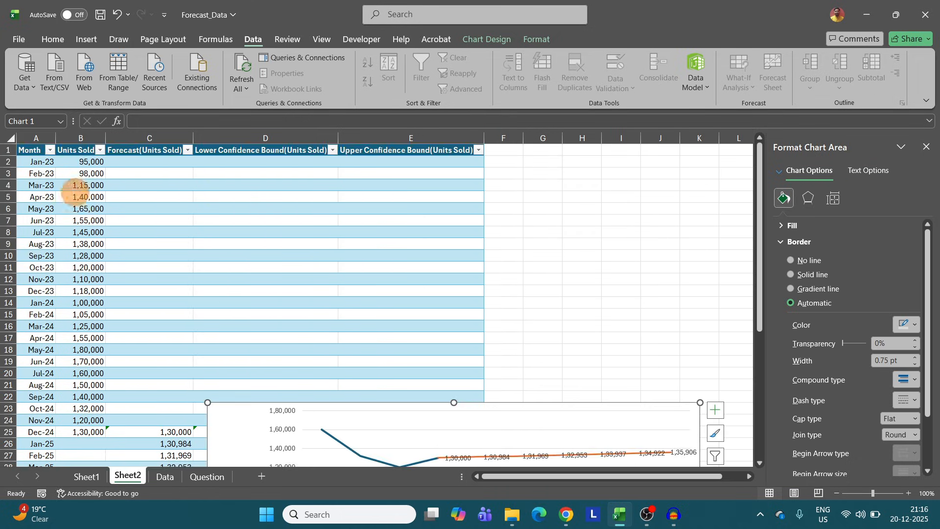
left_click_drag(33, 149, 86, 430)
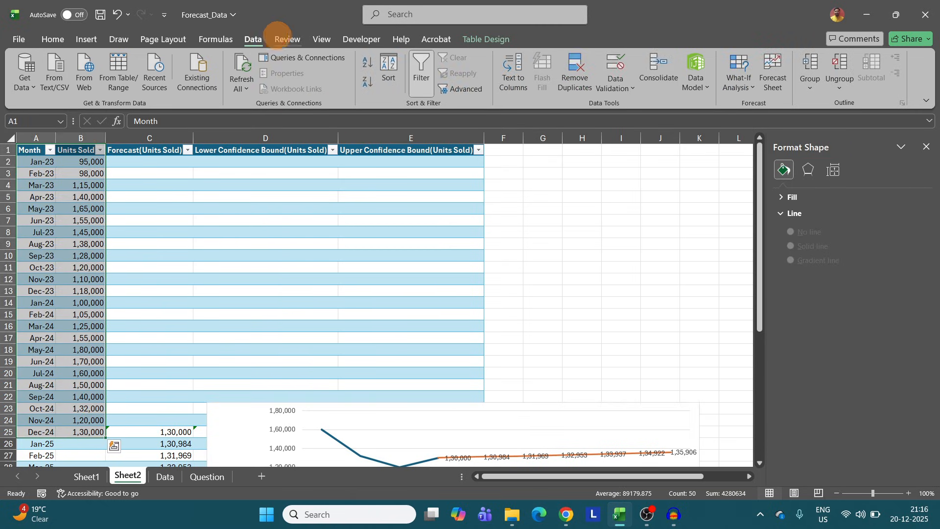
left_click(774, 74)
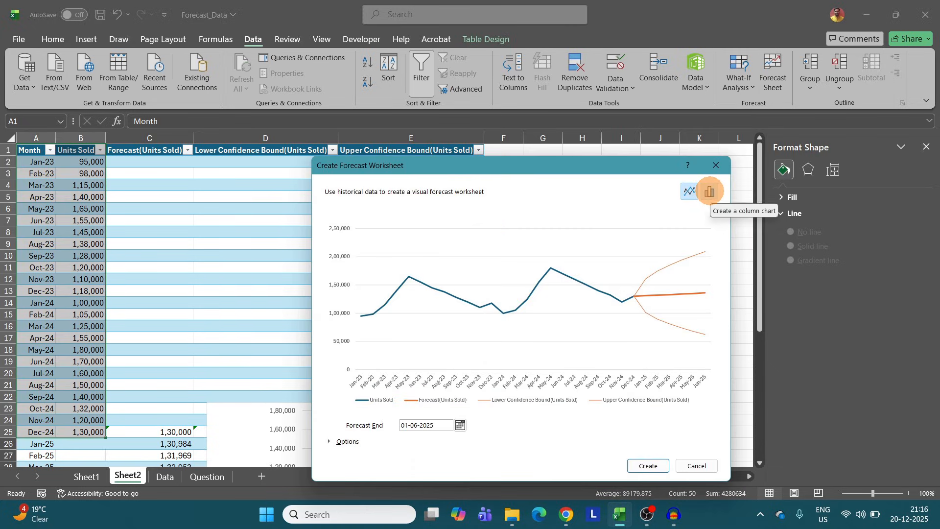
left_click(709, 191)
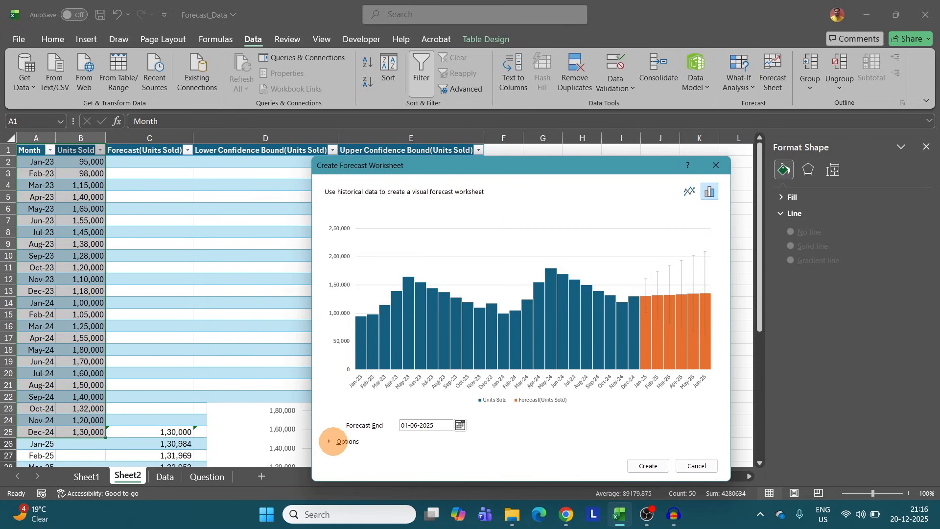
left_click(335, 441)
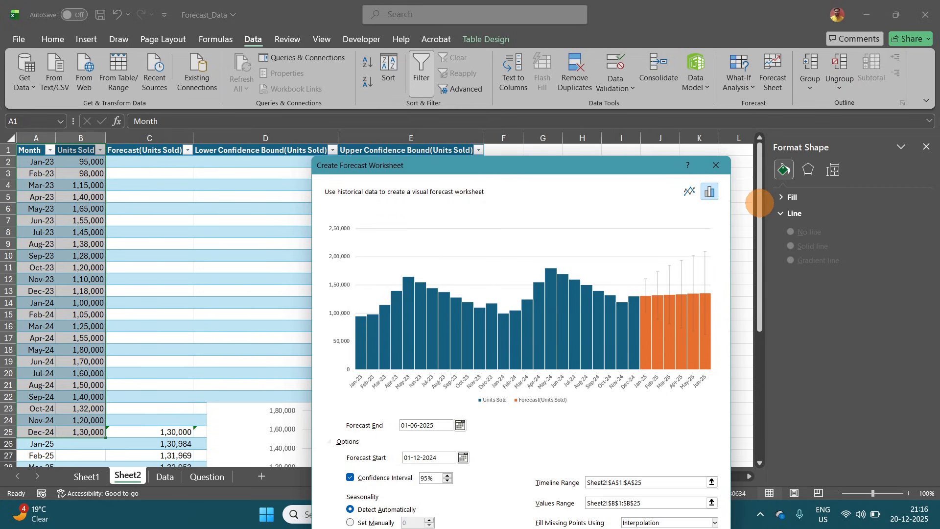
left_click_drag(575, 165, 523, 58)
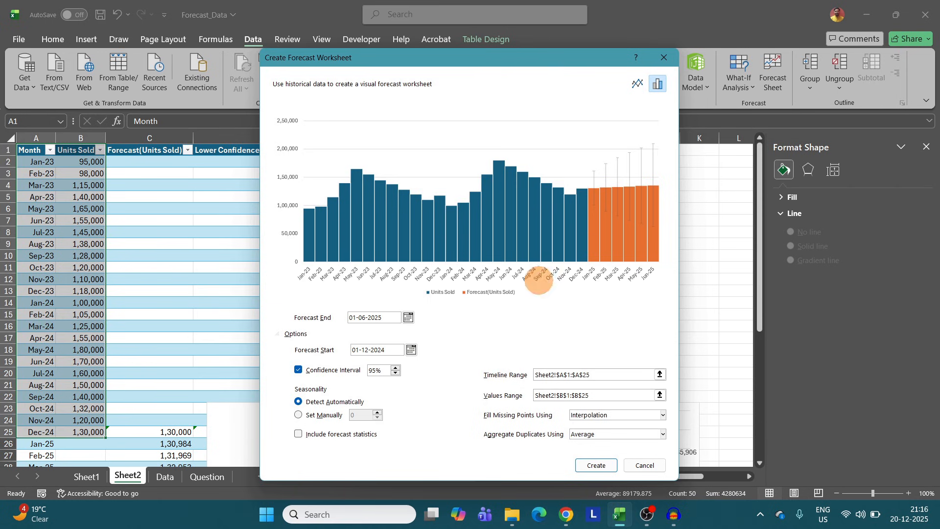
left_click(596, 464)
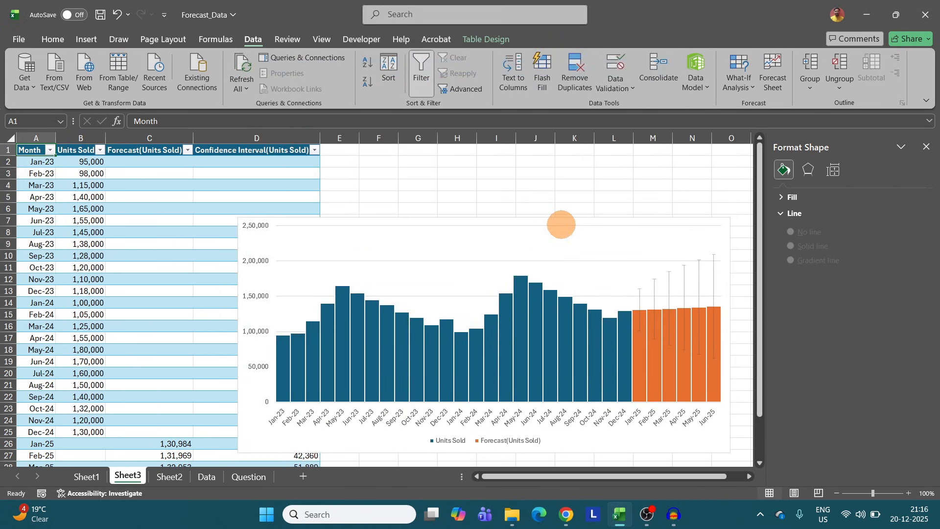
Check the Jan-25 forecast value in the new column chart.
left_click(561, 224)
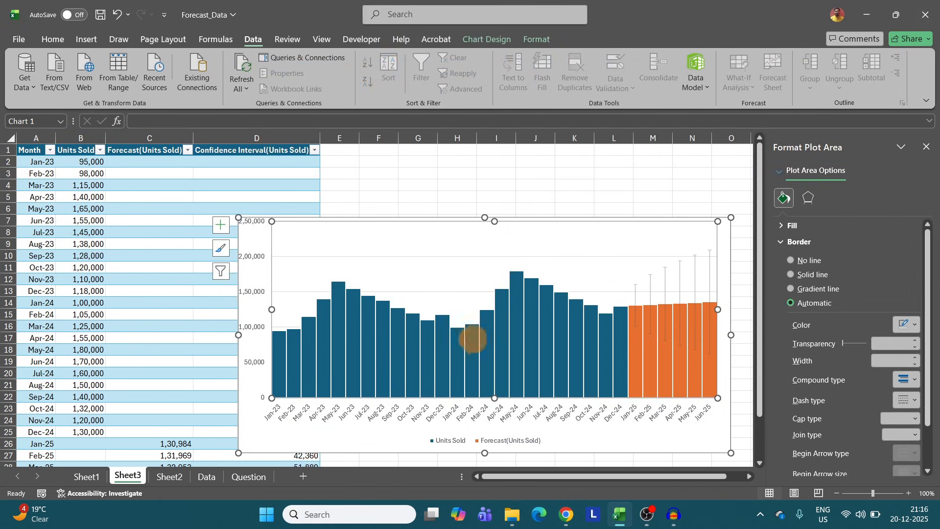
mouse_move(636, 338)
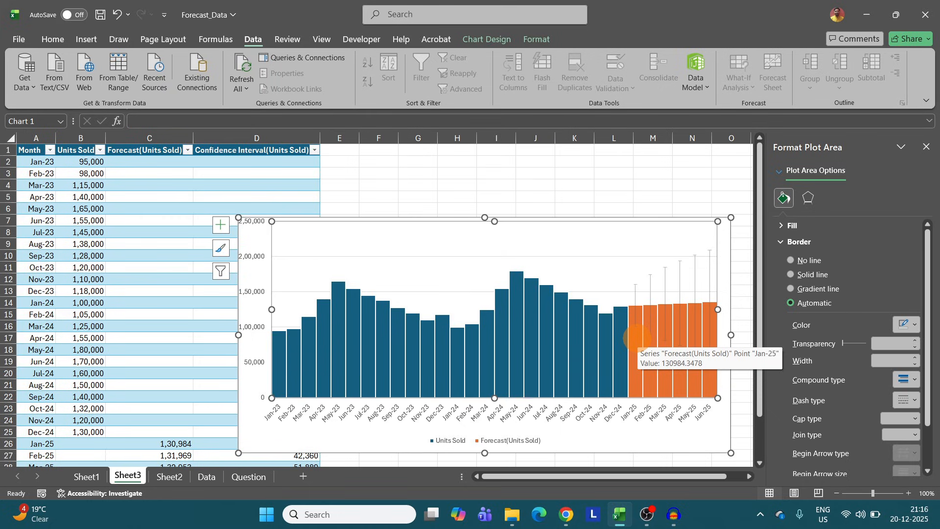